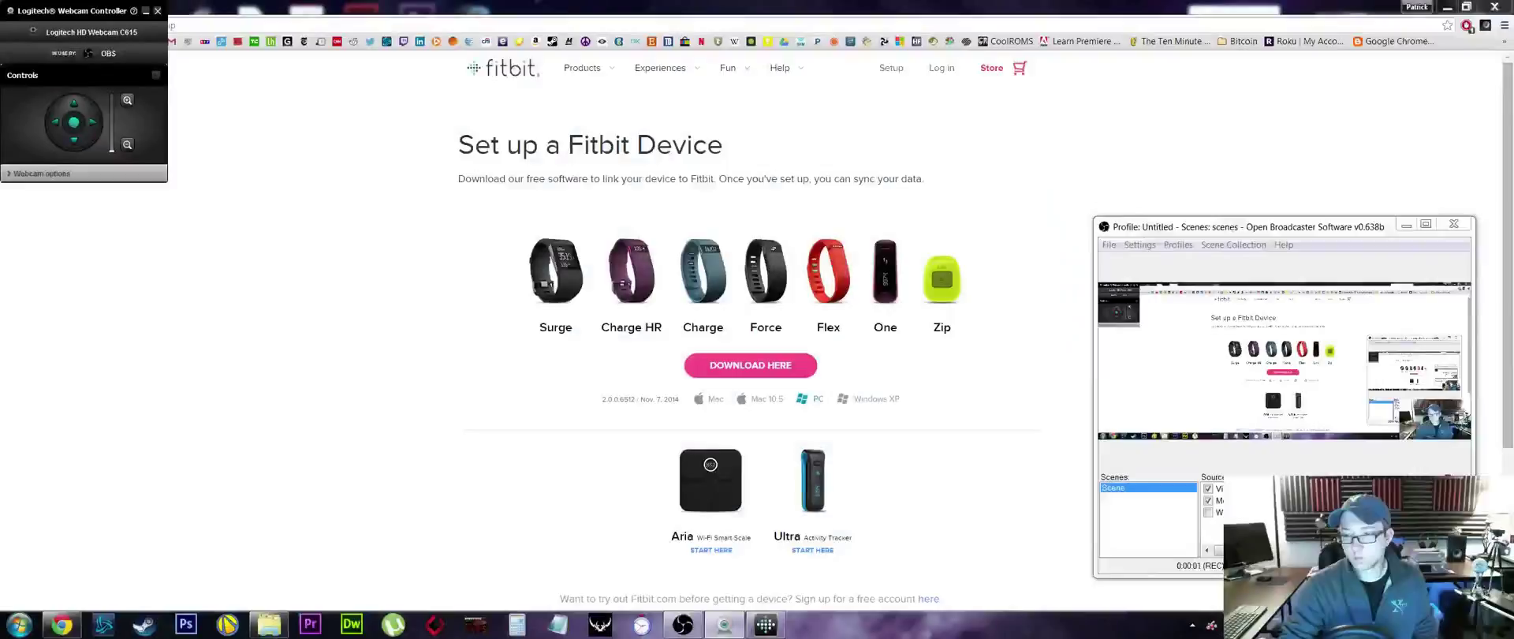
- Minimize the webcam controller and show the full fitbit.com/setup Set up a Fitbit Device page
{"action": "left_click", "coordinate": [144, 12]}
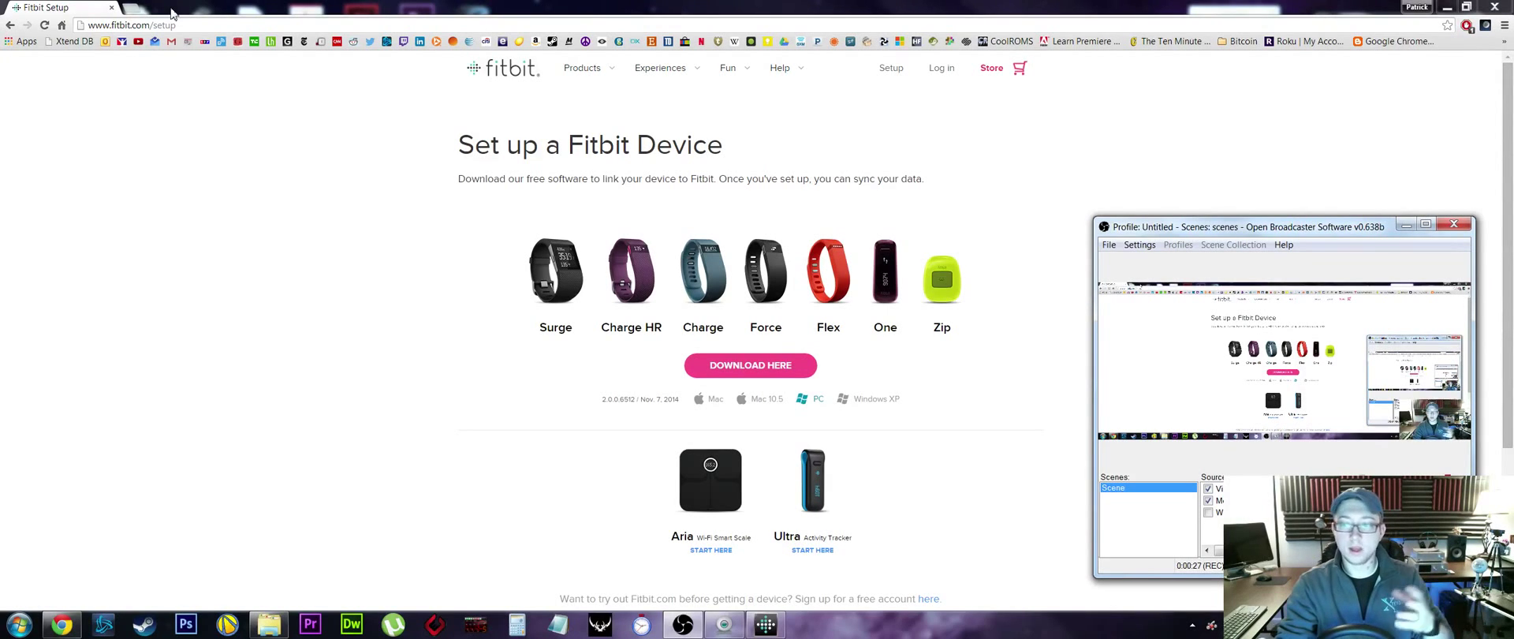
{"action": "left_click", "coordinate": [190, 28]}
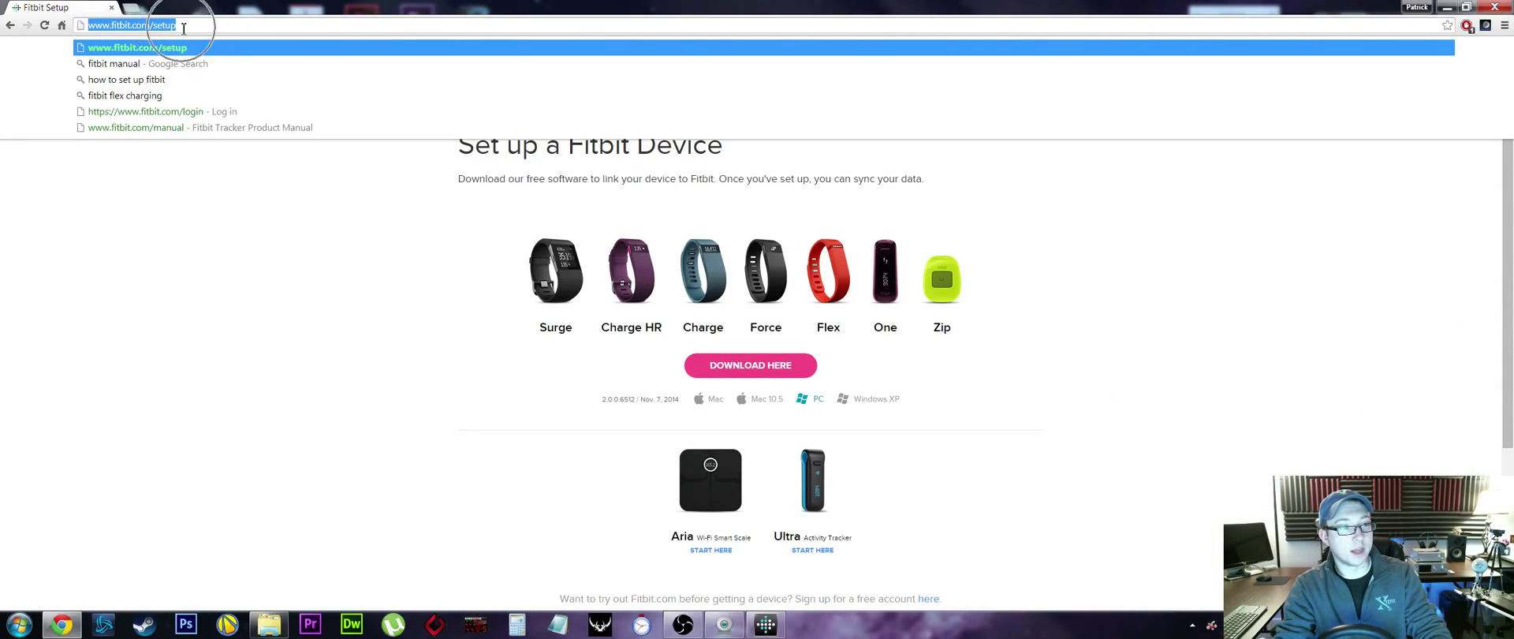
{"action": "left_click", "coordinate": [224, 266]}
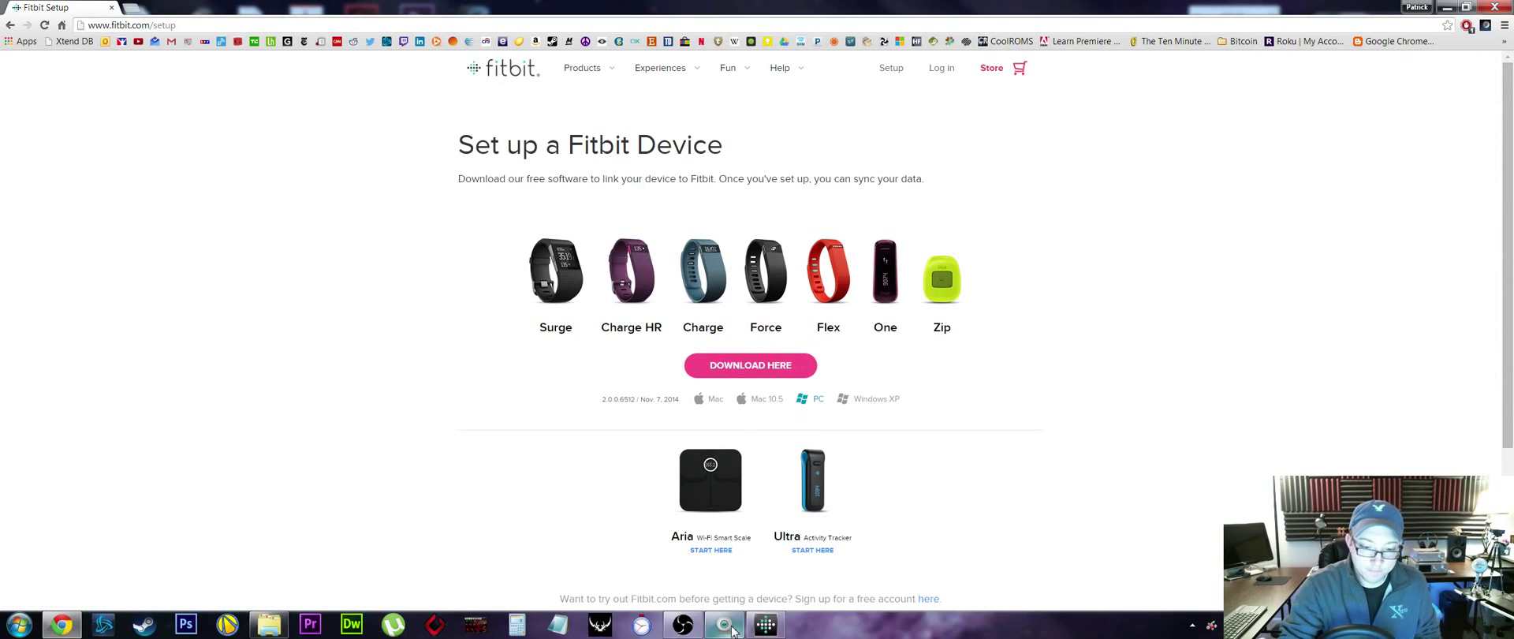
- Bring Fitbit Connect forward, then the recording window, while the dongle's drivers install
{"action": "mouse_move", "coordinate": [724, 626]}
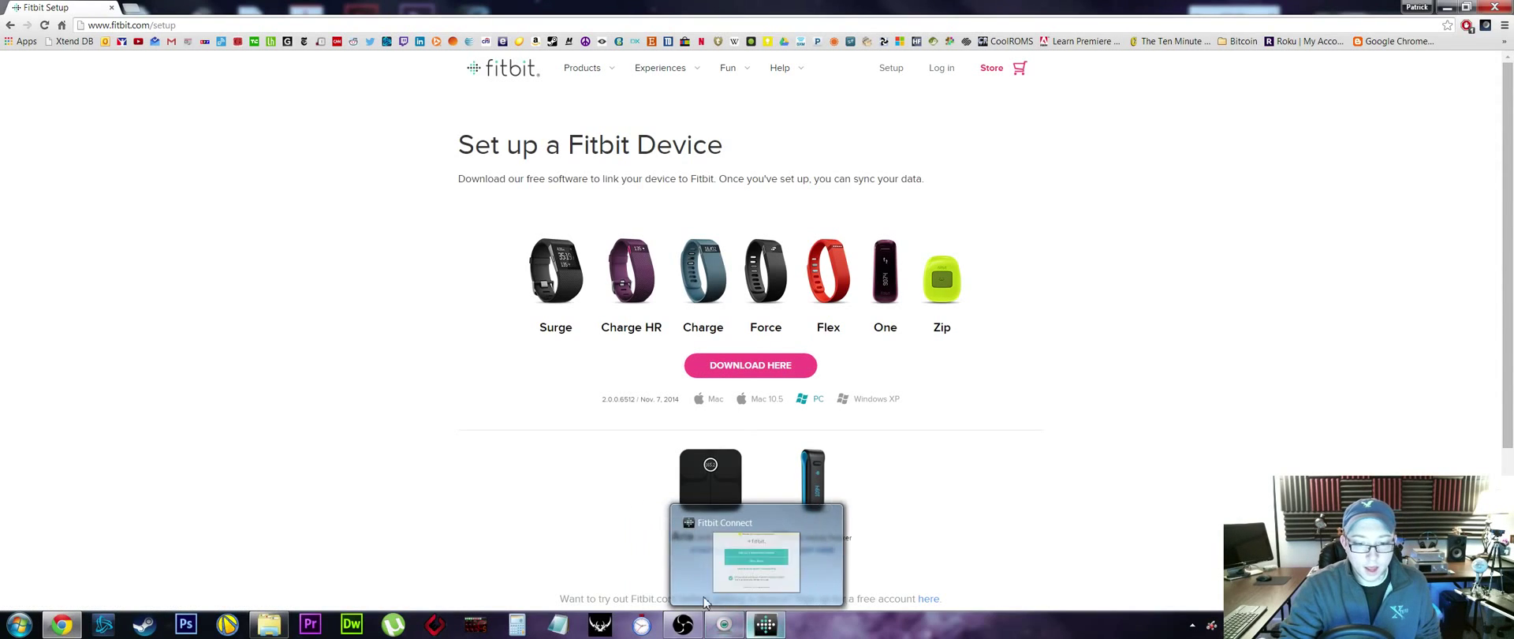
{"action": "left_click", "coordinate": [762, 627]}
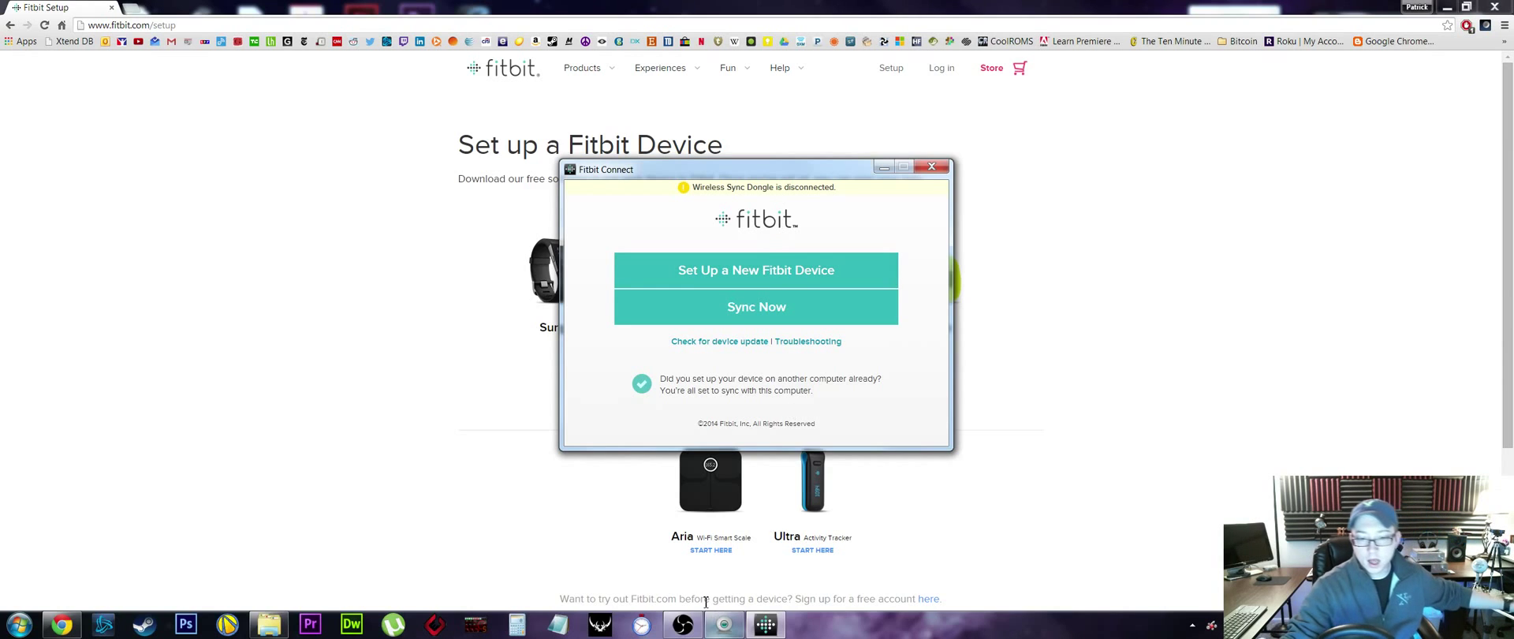
{"action": "left_click", "coordinate": [695, 629]}
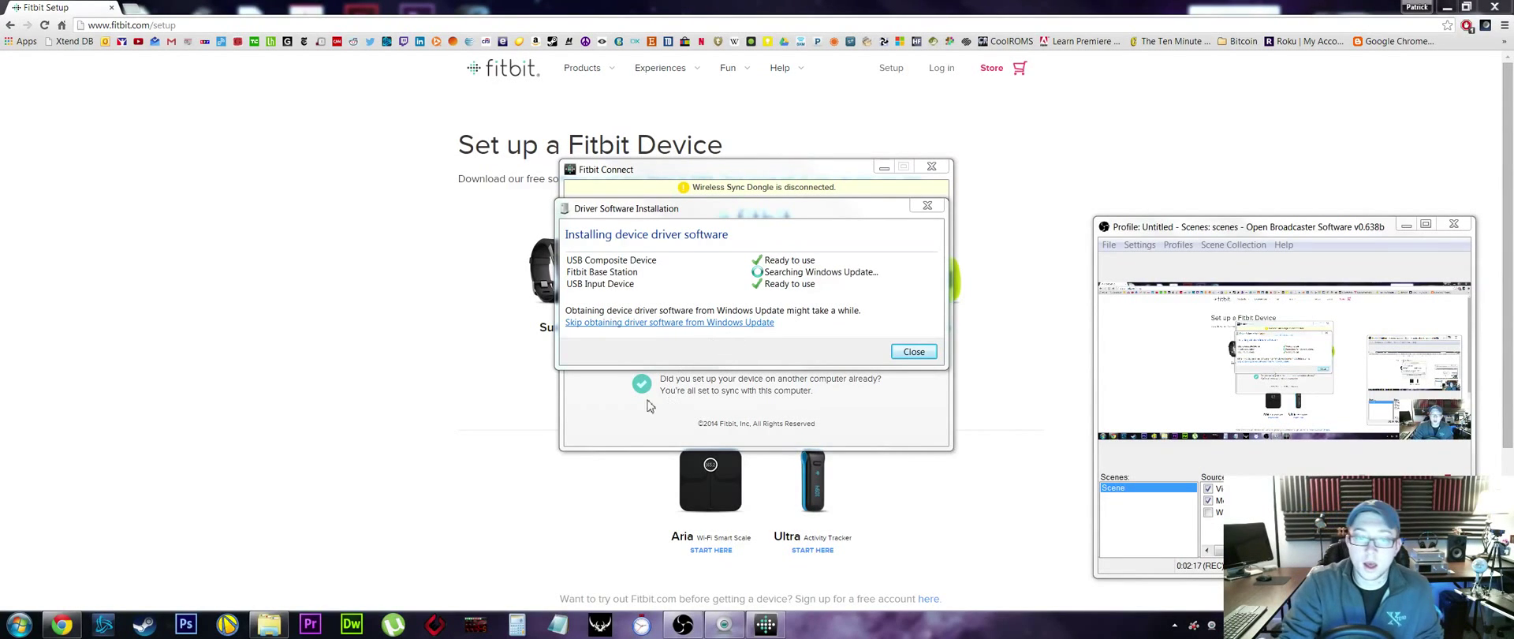
- Return to Fitbit Connect and review the dongle-disconnected warning while the drivers finish
{"action": "left_click", "coordinate": [683, 170]}
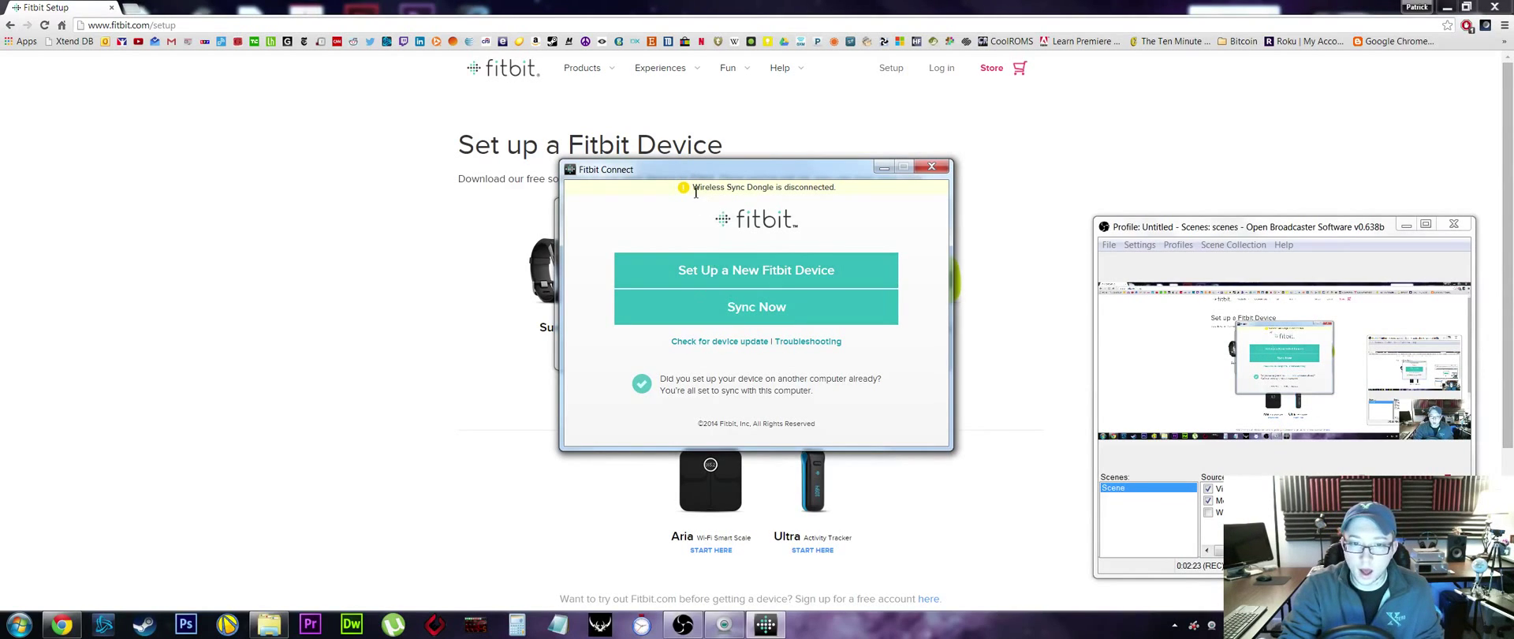
{"action": "left_click_drag", "start_coordinate": [695, 190], "coordinate": [857, 199]}
{"action": "left_click", "coordinate": [850, 189]}
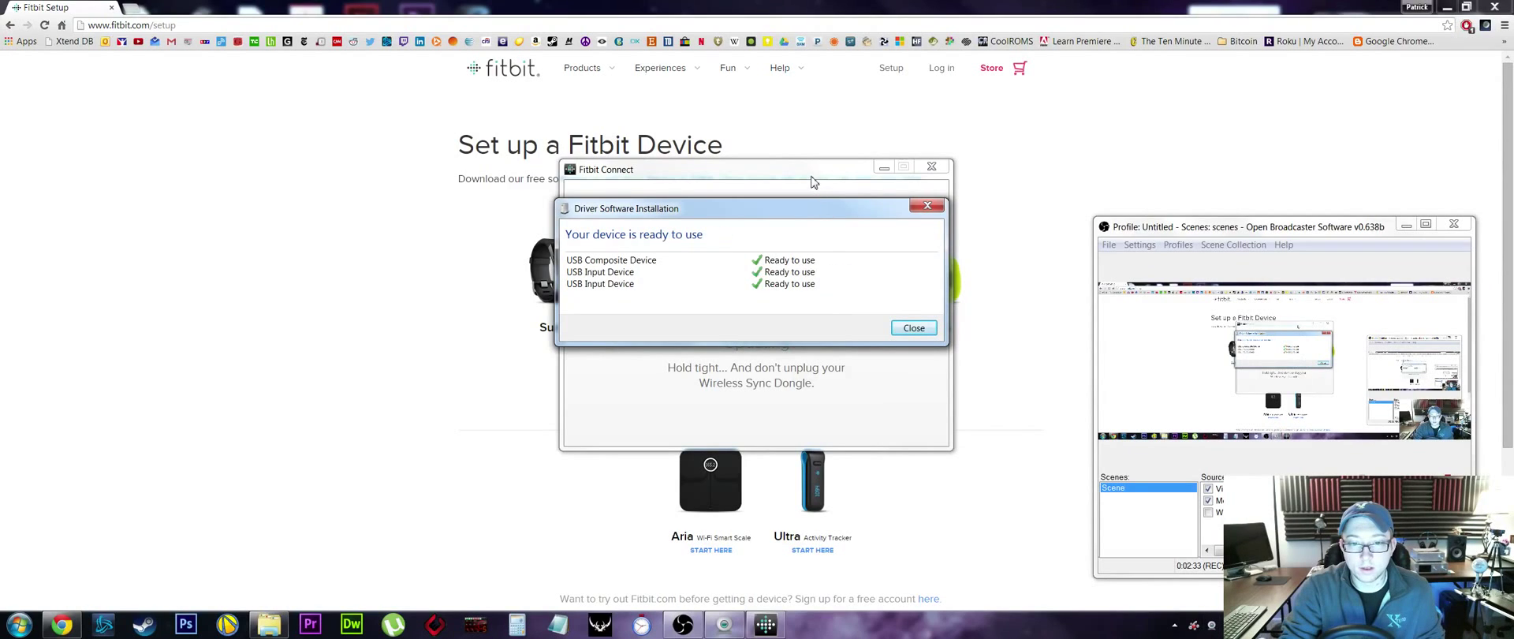
- Close the Driver Software Installation notice and let Fitbit Connect finish updating
{"action": "left_click", "coordinate": [916, 329]}
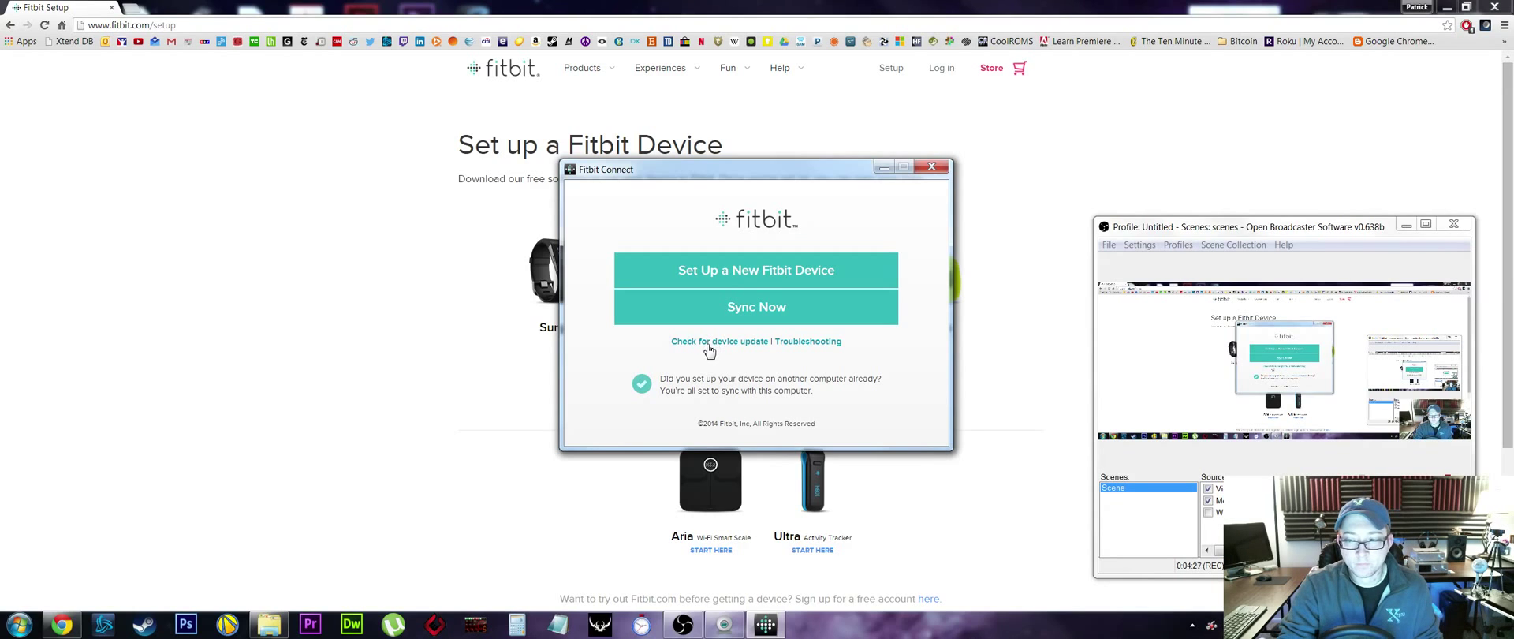
- Start new-device setup as New to Fitbit and choose Facebook sign-up instead of Google
{"action": "left_click", "coordinate": [776, 272]}
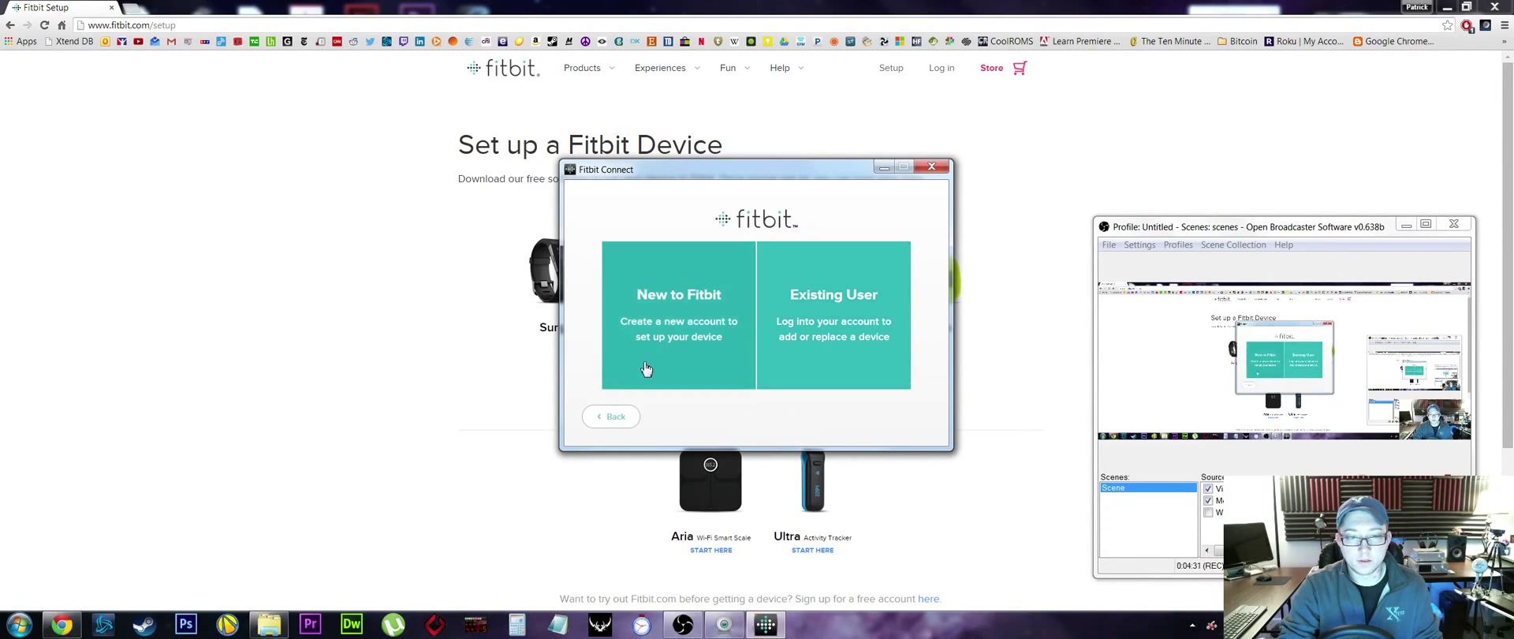
{"action": "left_click", "coordinate": [666, 333]}
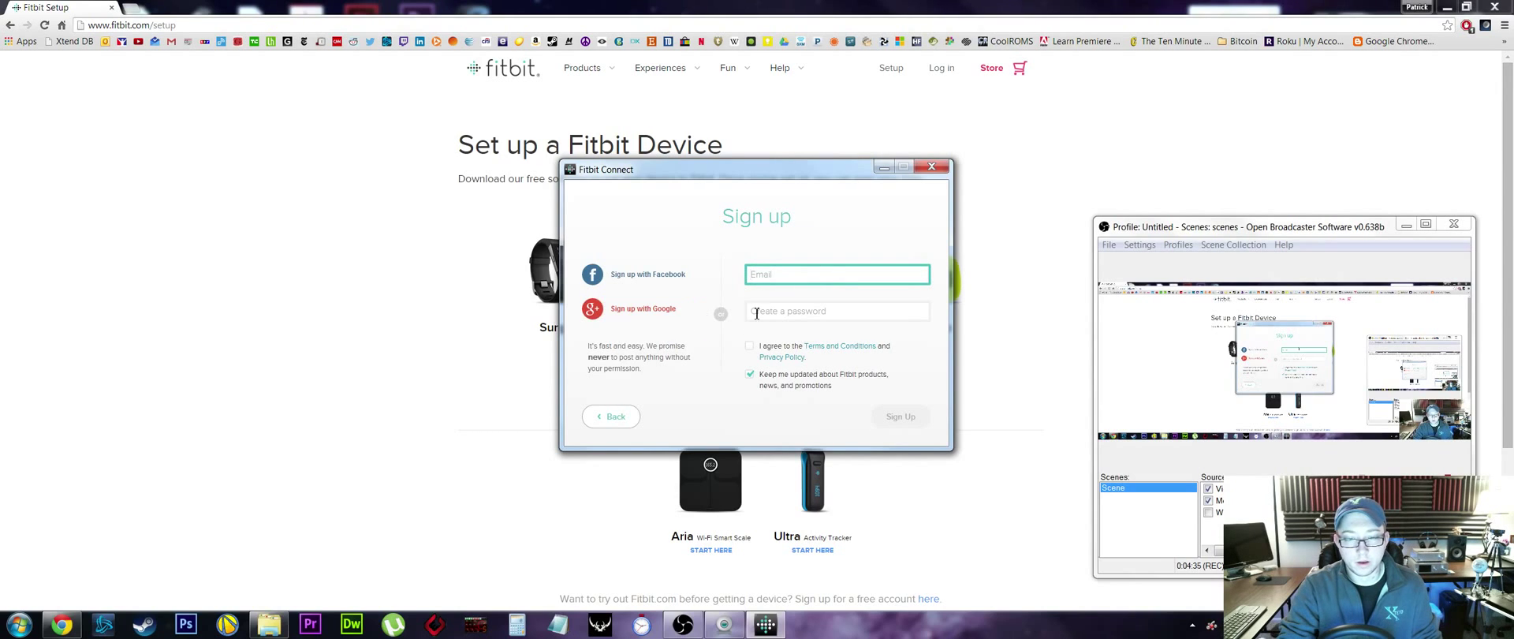
{"action": "left_click", "coordinate": [630, 315]}
{"action": "left_click", "coordinate": [871, 118]}
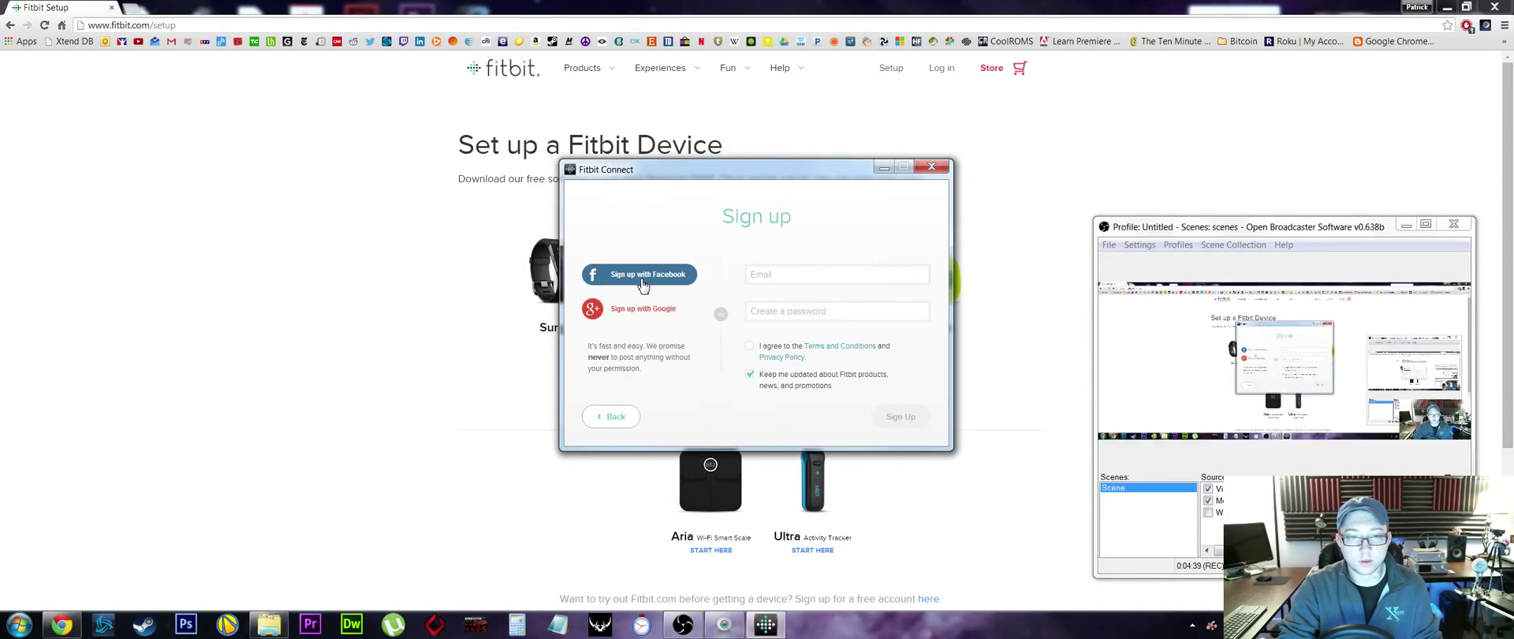
{"action": "left_click", "coordinate": [643, 276]}
{"action": "left_click", "coordinate": [719, 290]}
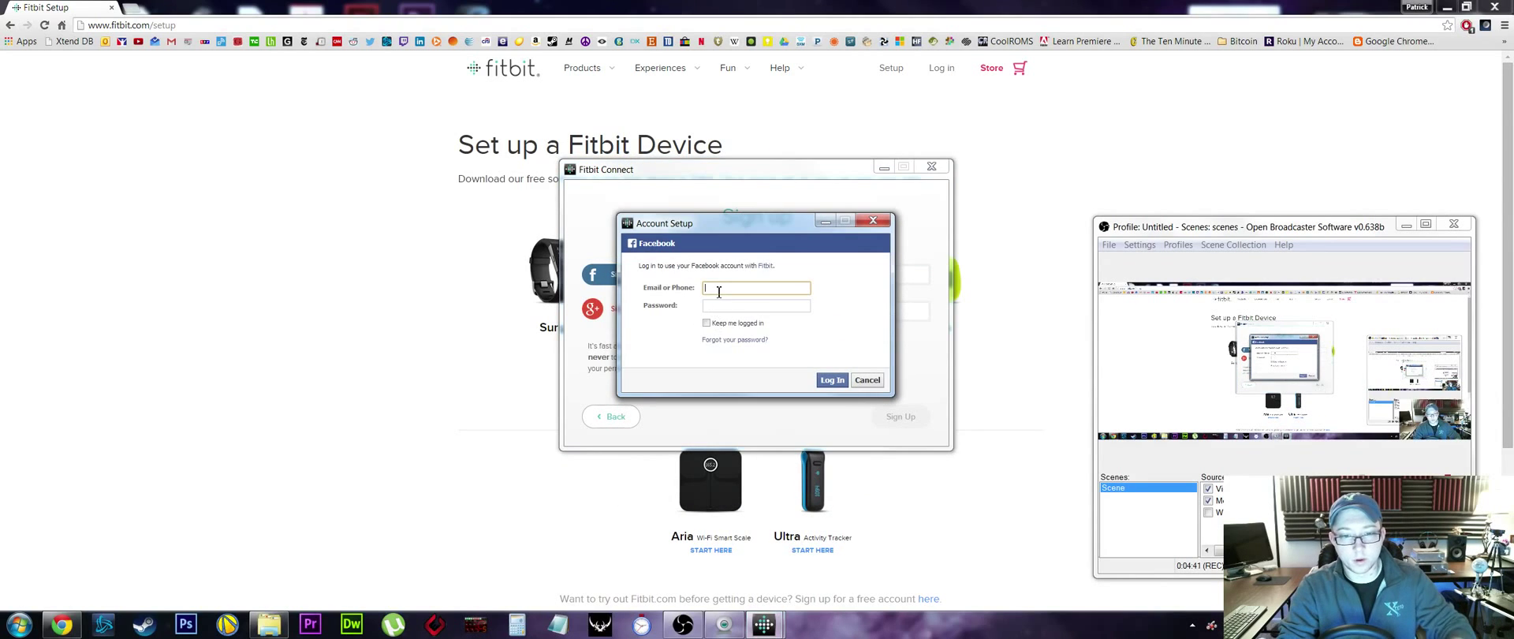
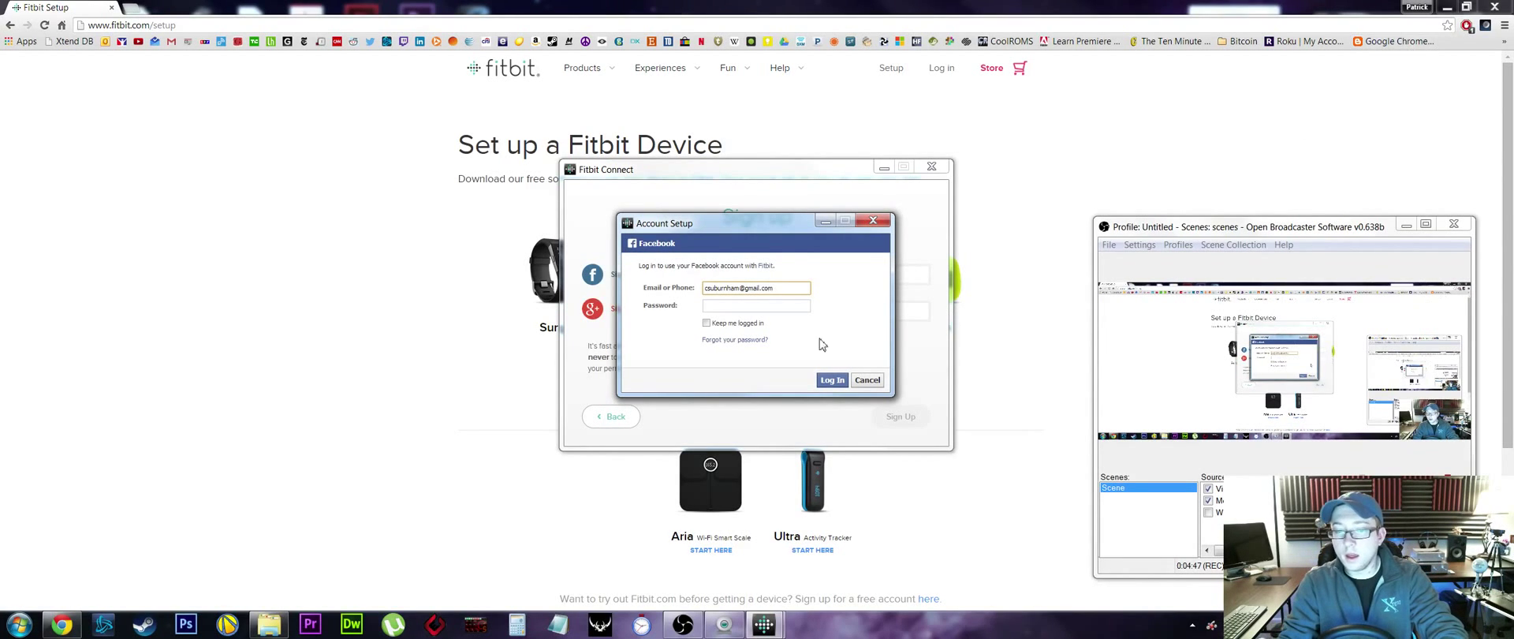
{"action": "left_click", "coordinate": [764, 310]}
{"action": "type", "text": "••"}
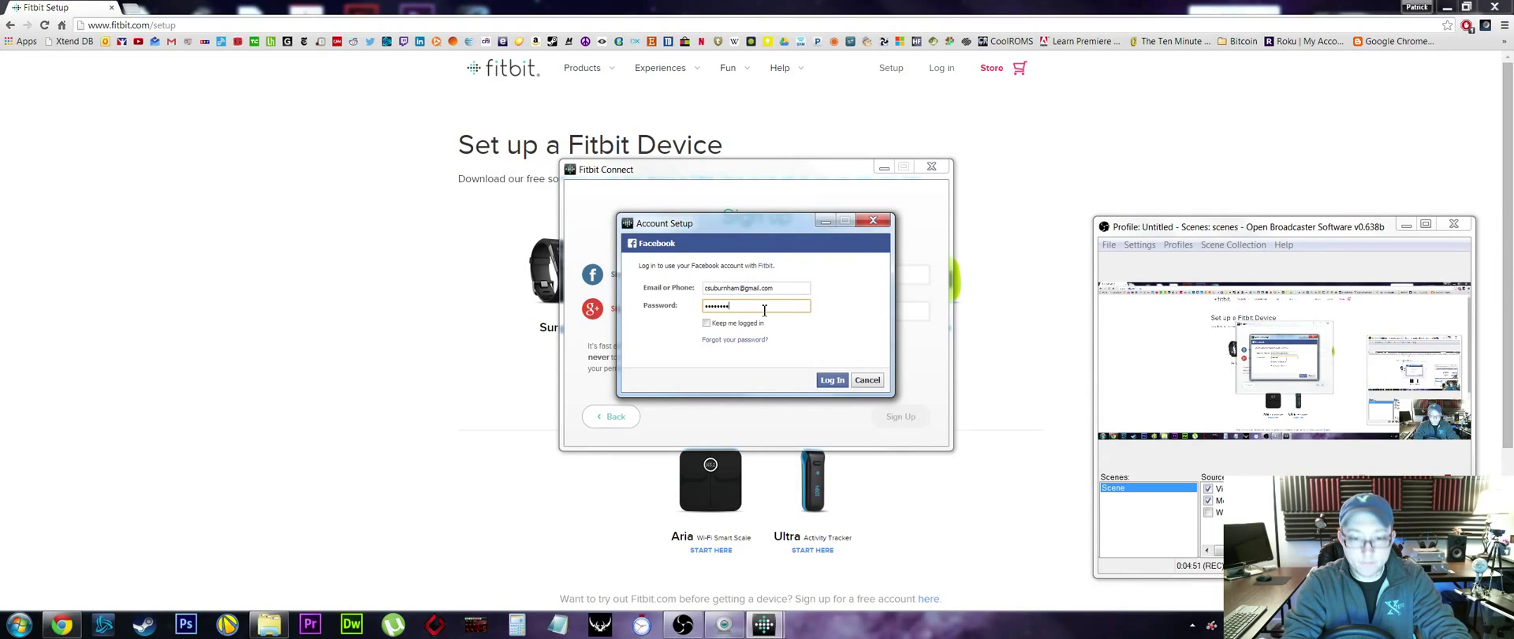
{"action": "key", "text": "Return"}
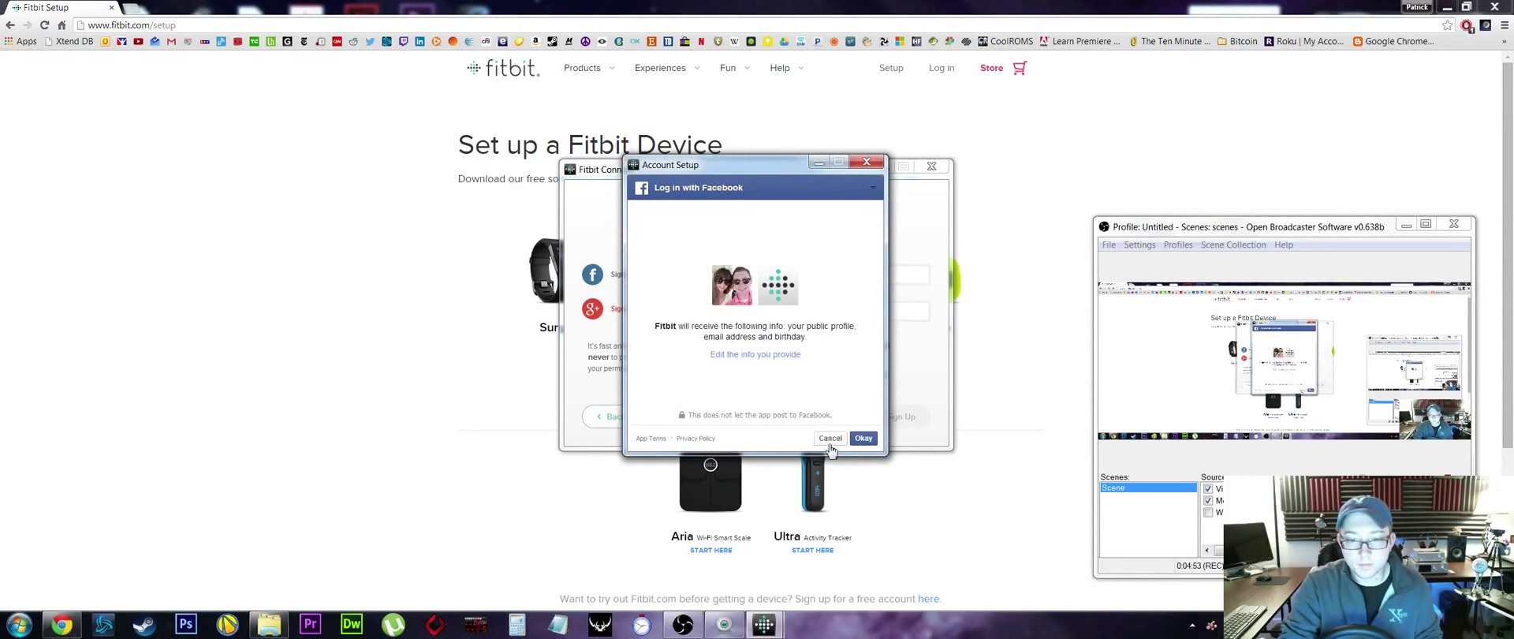
{"action": "left_click", "coordinate": [864, 438]}
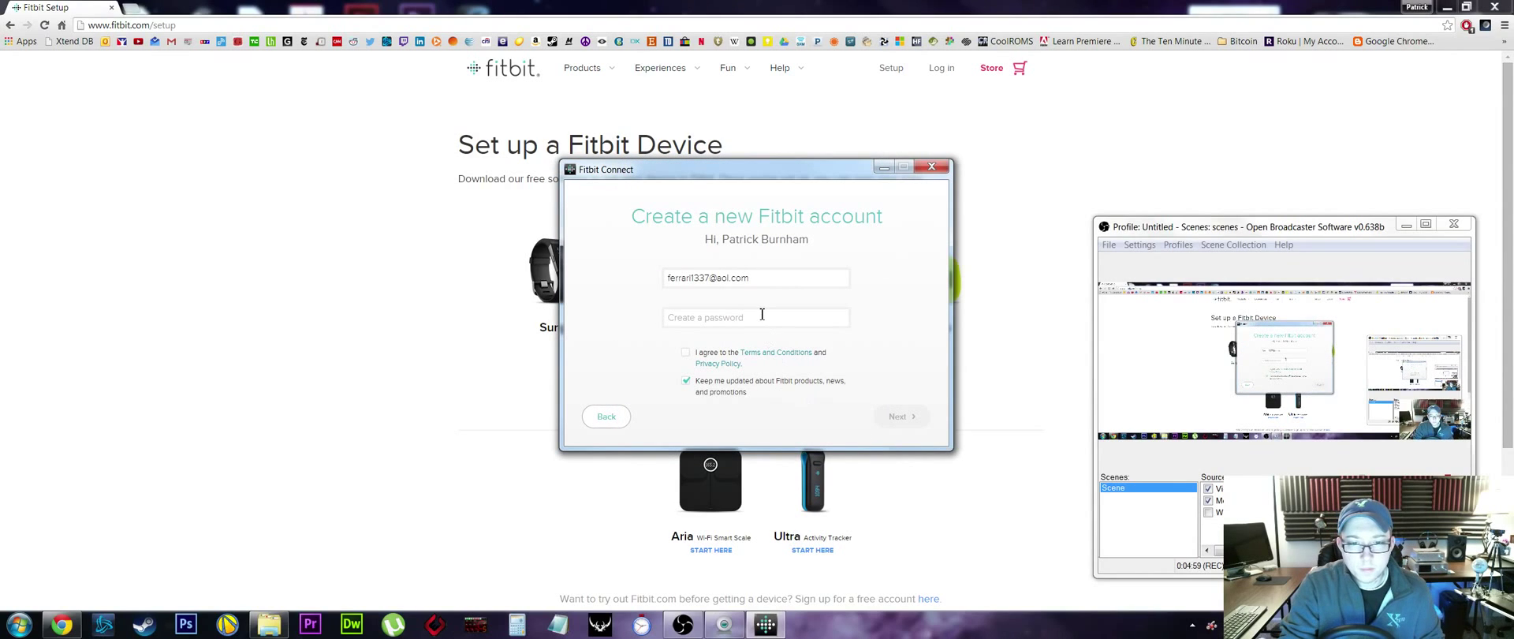
- Correct the pre-filled account e-mail address
{"action": "triple_click", "coordinate": [759, 279]}
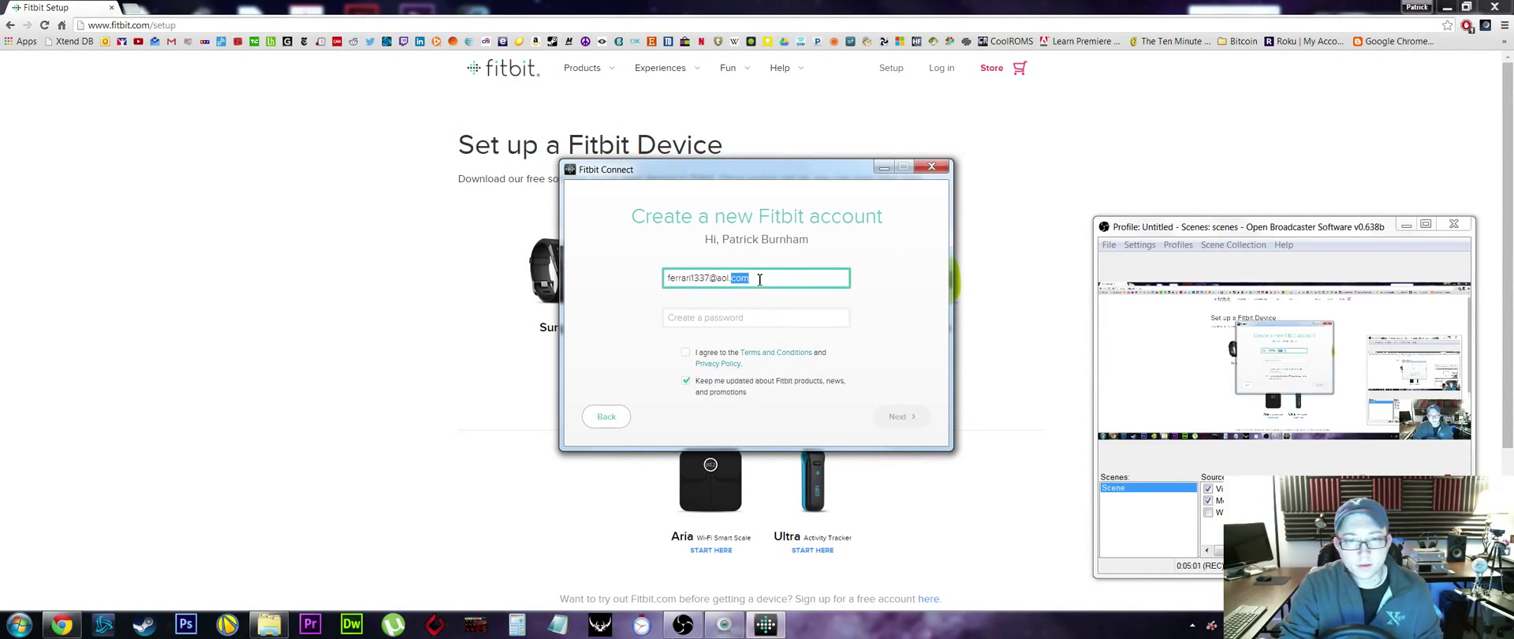
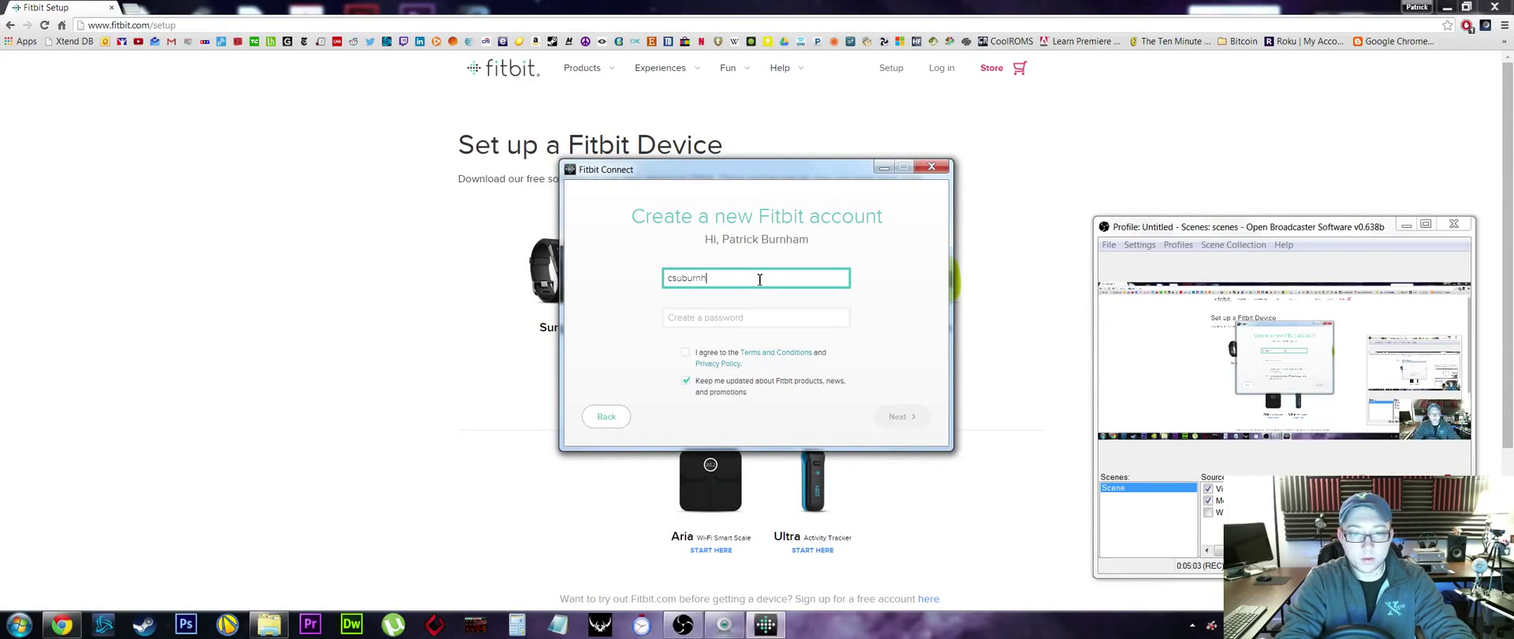
{"action": "key", "text": "Tab"}
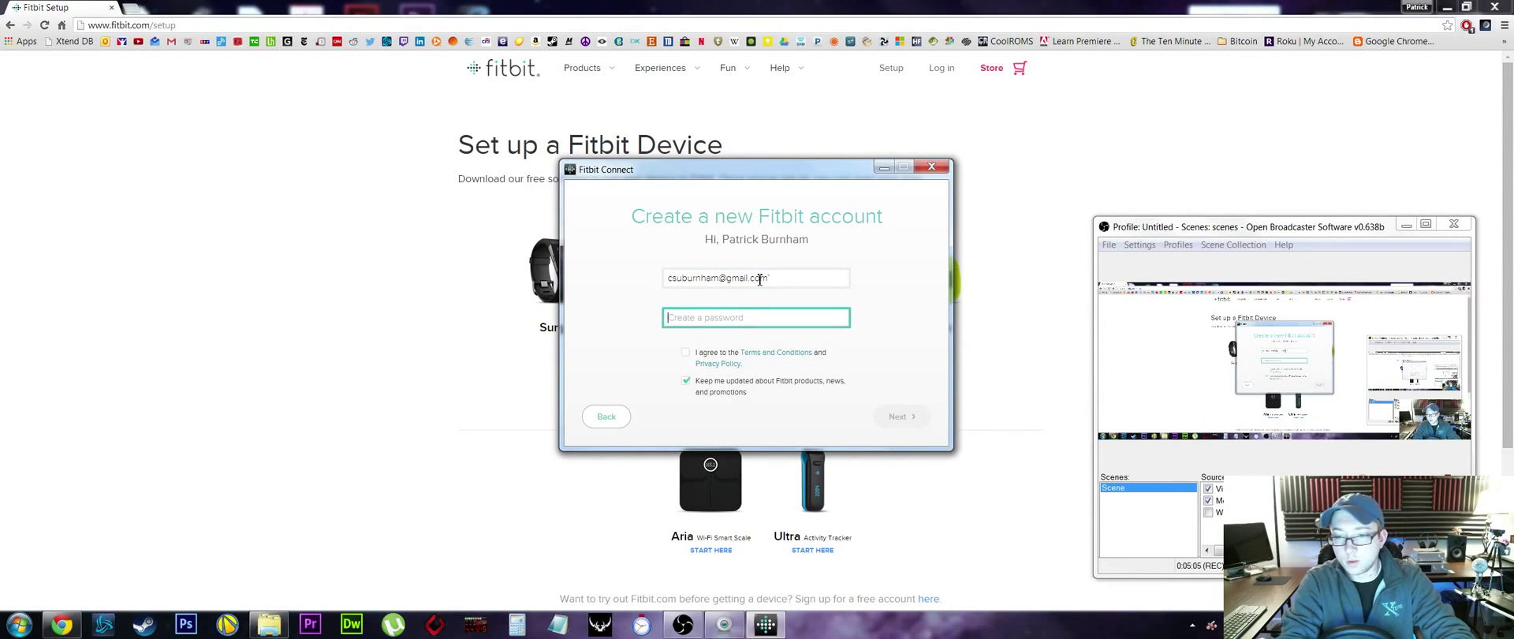
- Set an 8-character account password, accept the Terms and Conditions, and submit
{"action": "left_click", "coordinate": [759, 279]}
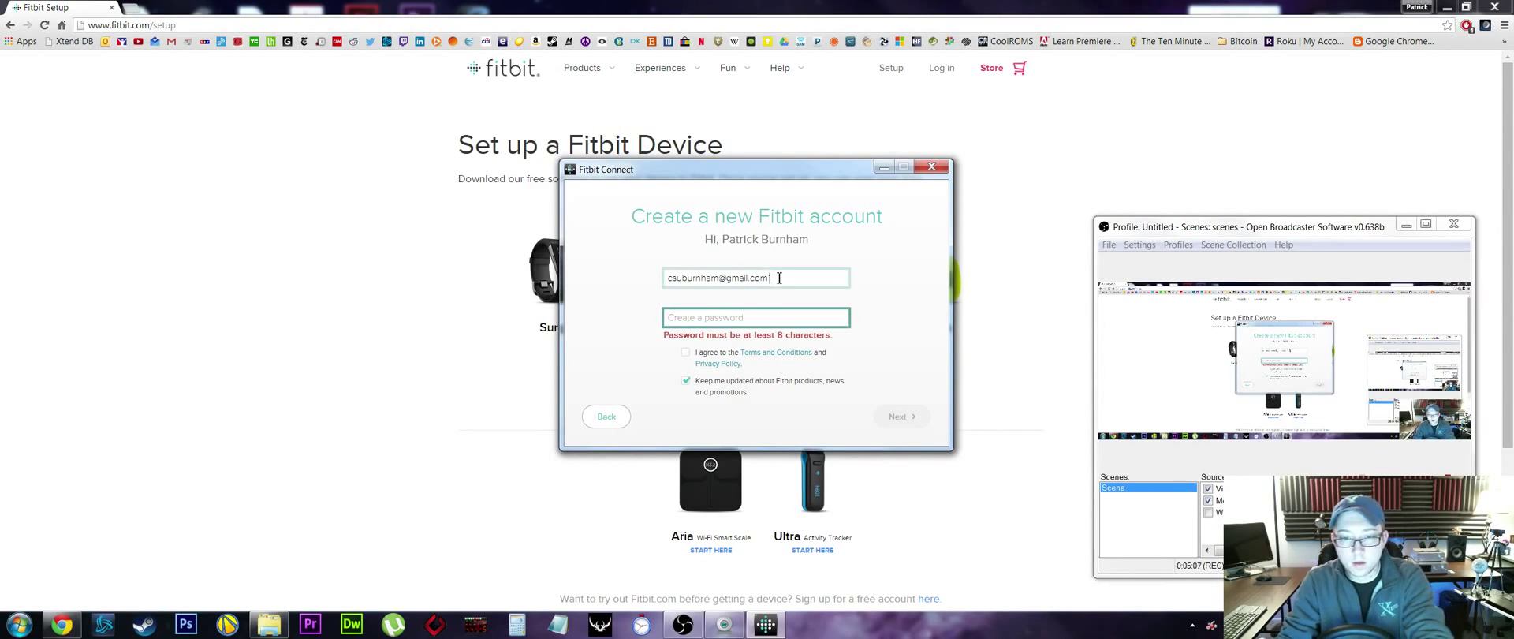
{"action": "left_click", "coordinate": [775, 321]}
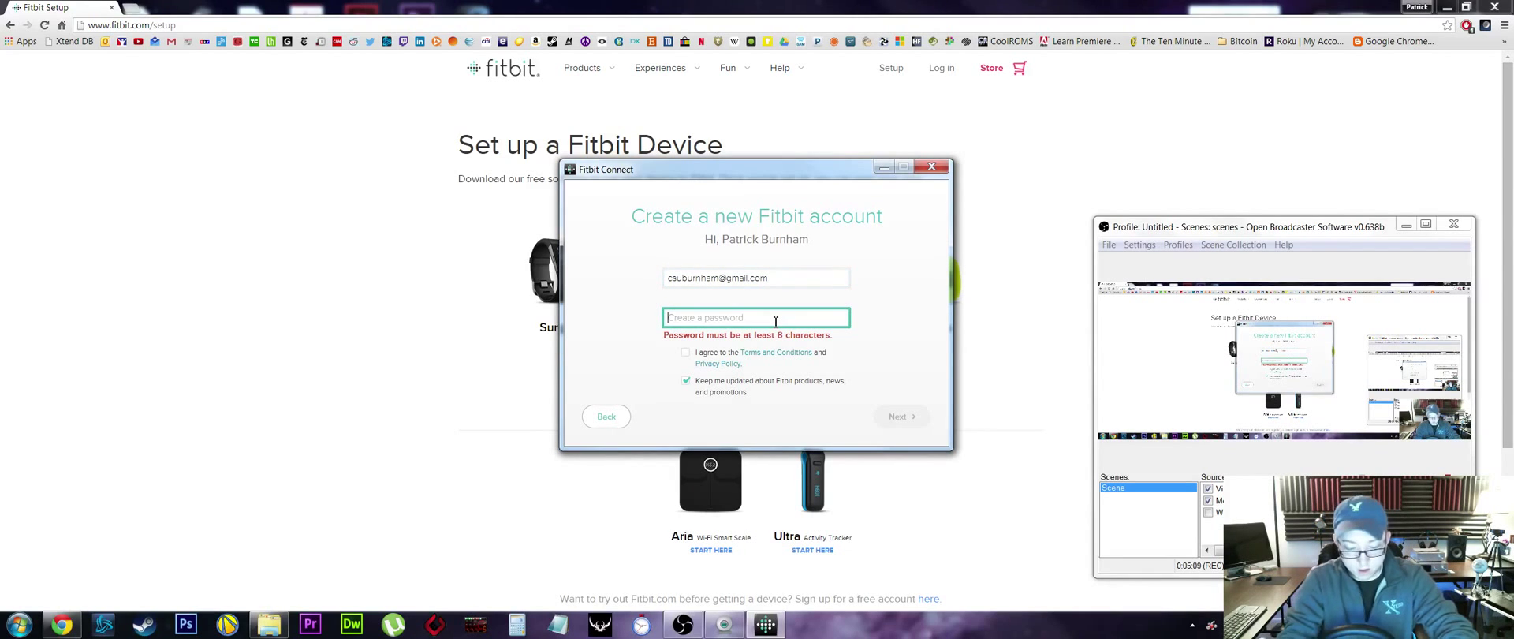
{"action": "type", "text": "••••••••"}
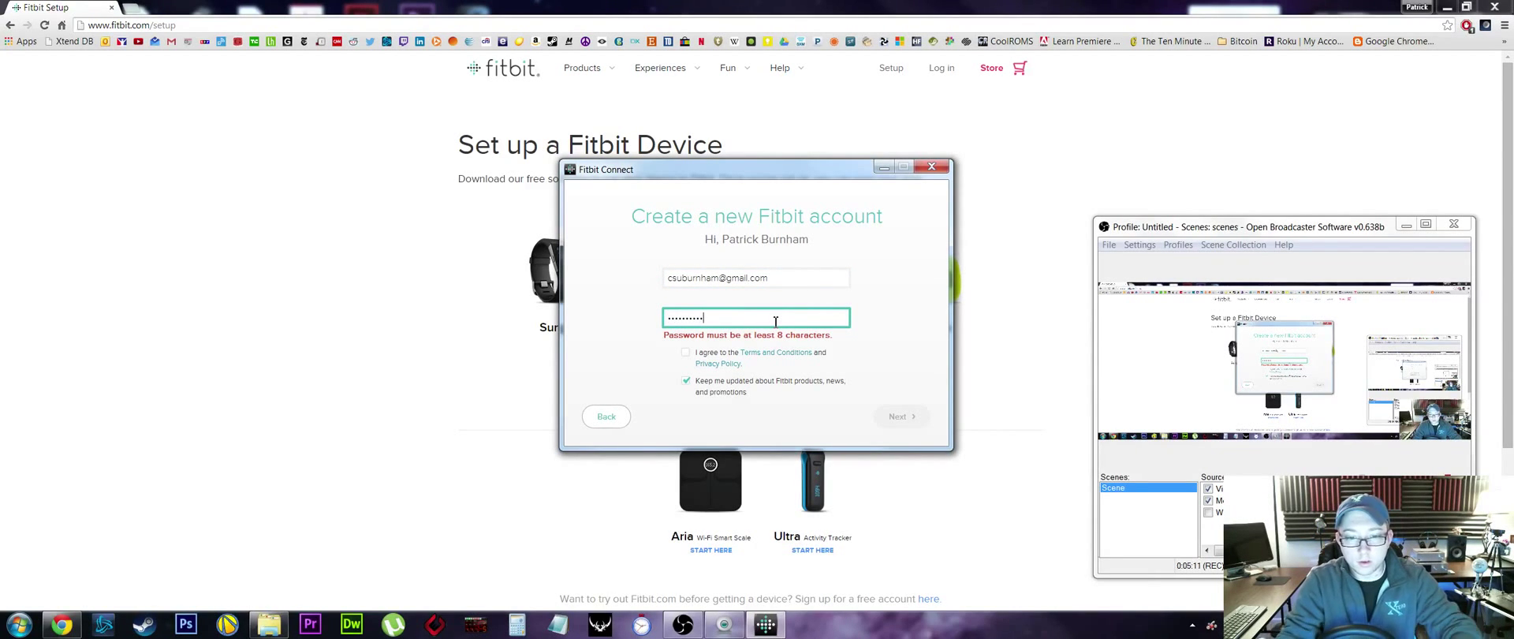
{"action": "left_click", "coordinate": [686, 353]}
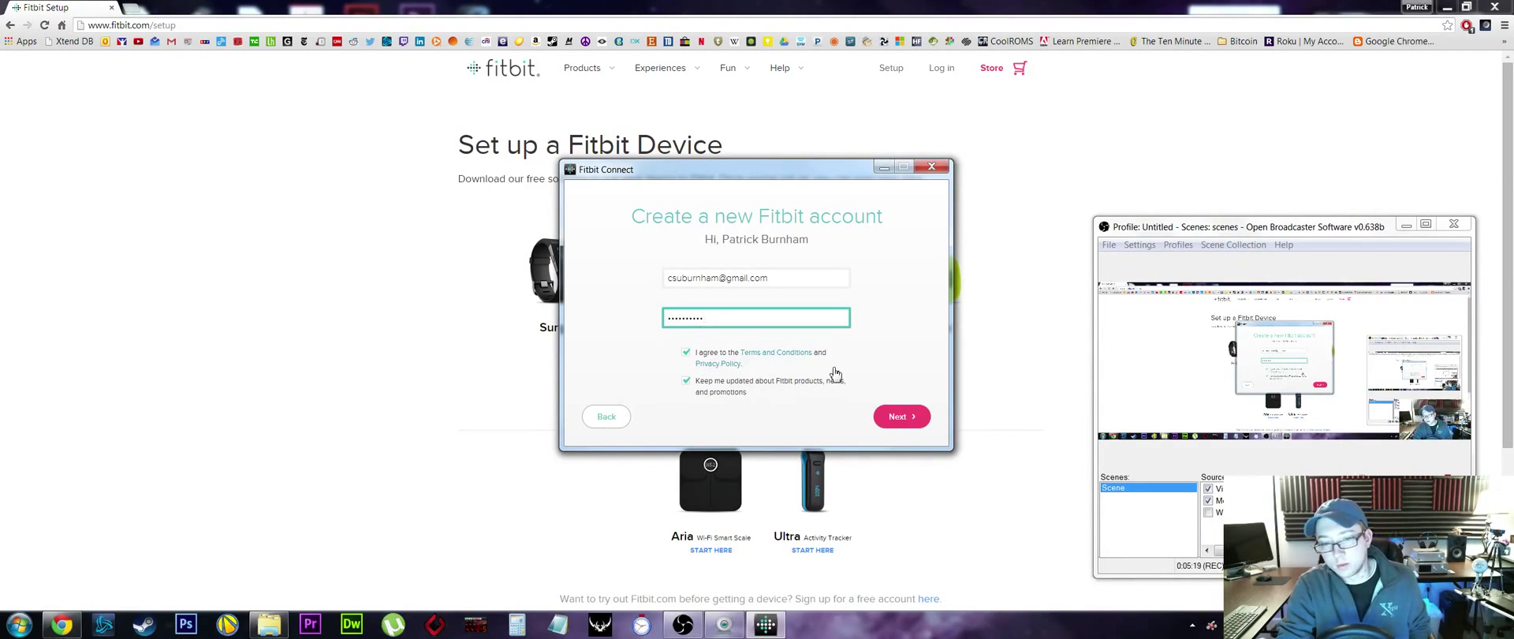
{"action": "left_click", "coordinate": [901, 425]}
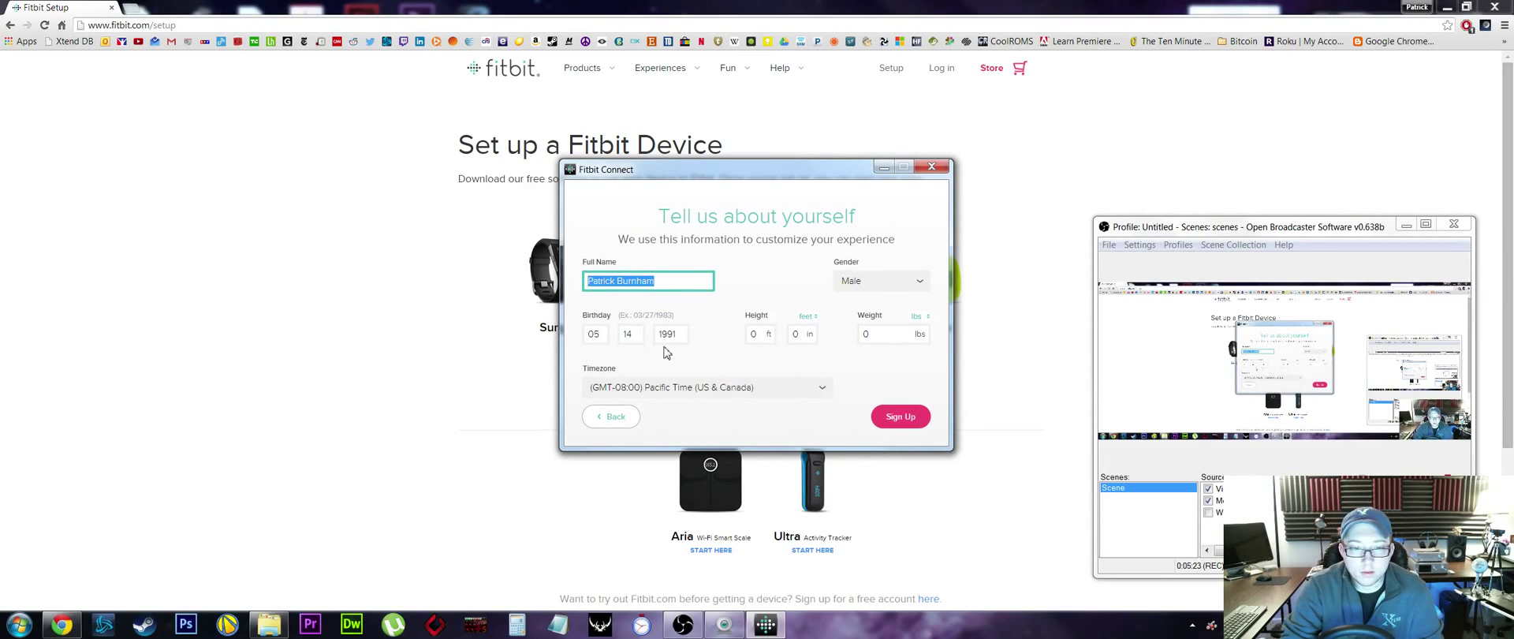
- Enter height 5 ft 7 in and weight 160 lbs in the profile
{"action": "left_click", "coordinate": [766, 338]}
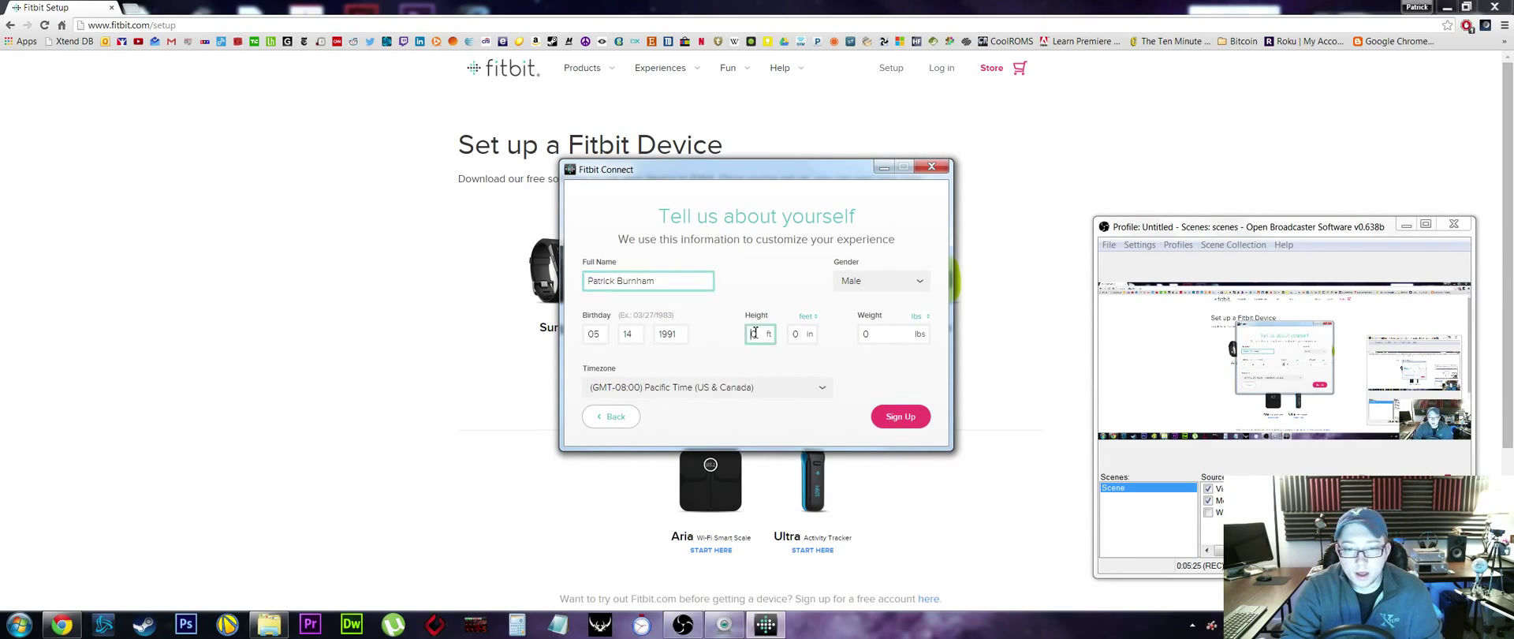
{"action": "type", "text": "5"}
{"action": "left_click", "coordinate": [801, 336]}
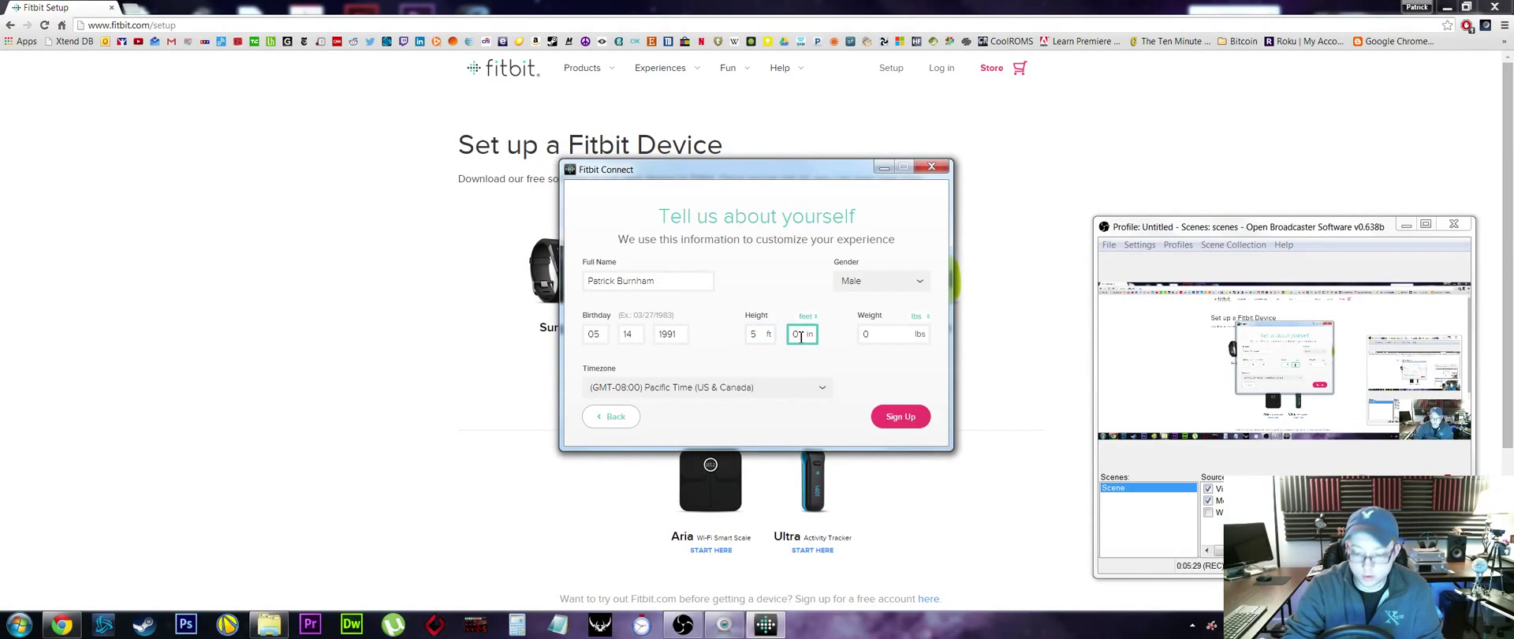
{"action": "type", "text": "7"}
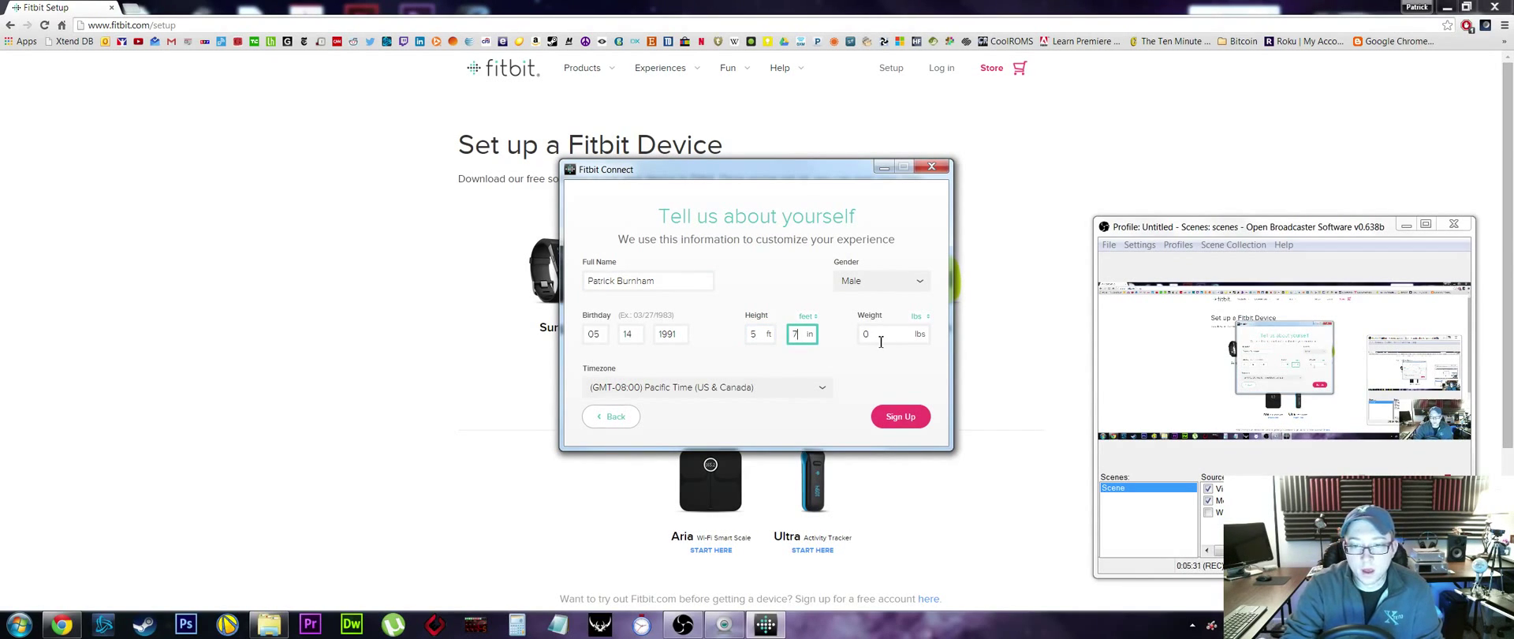
{"action": "left_click", "coordinate": [893, 344]}
{"action": "type", "text": "160"}
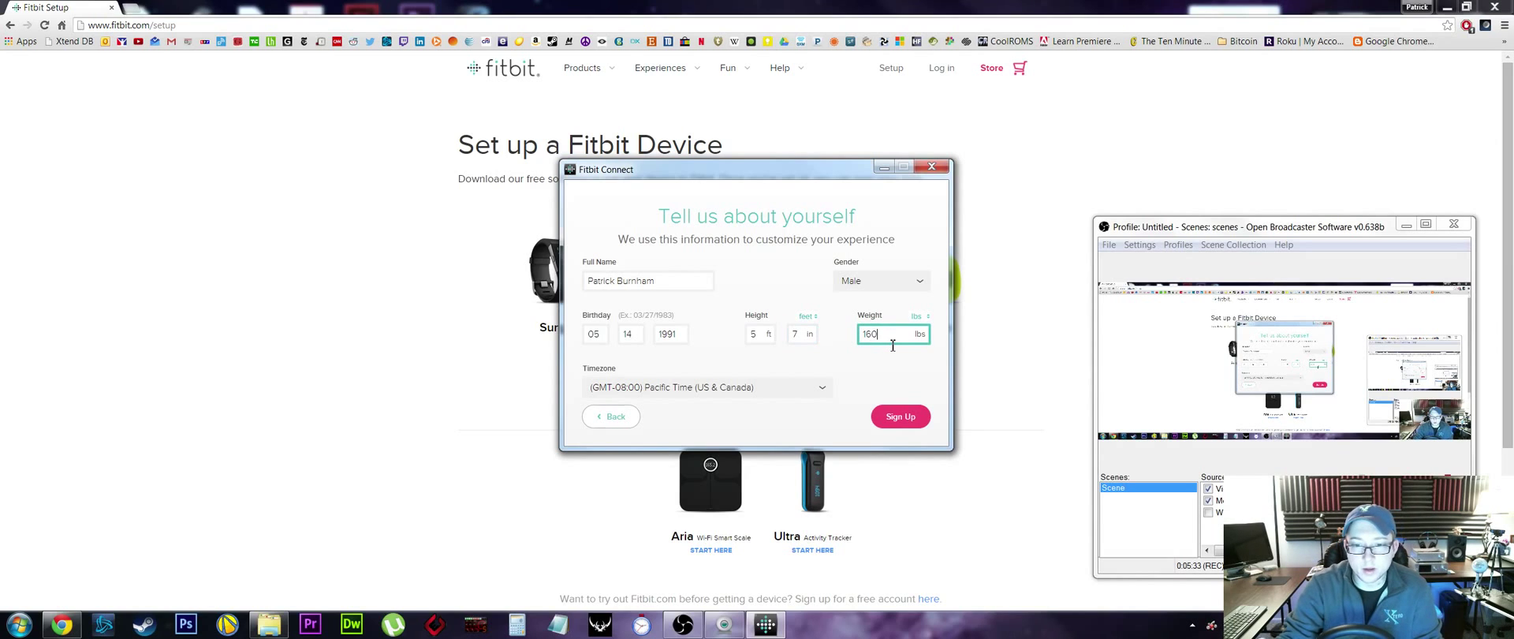
- Choose timezone (GMT-05:00) Eastern Time (US & Canada) and submit the sign-up
{"action": "left_click", "coordinate": [828, 385]}
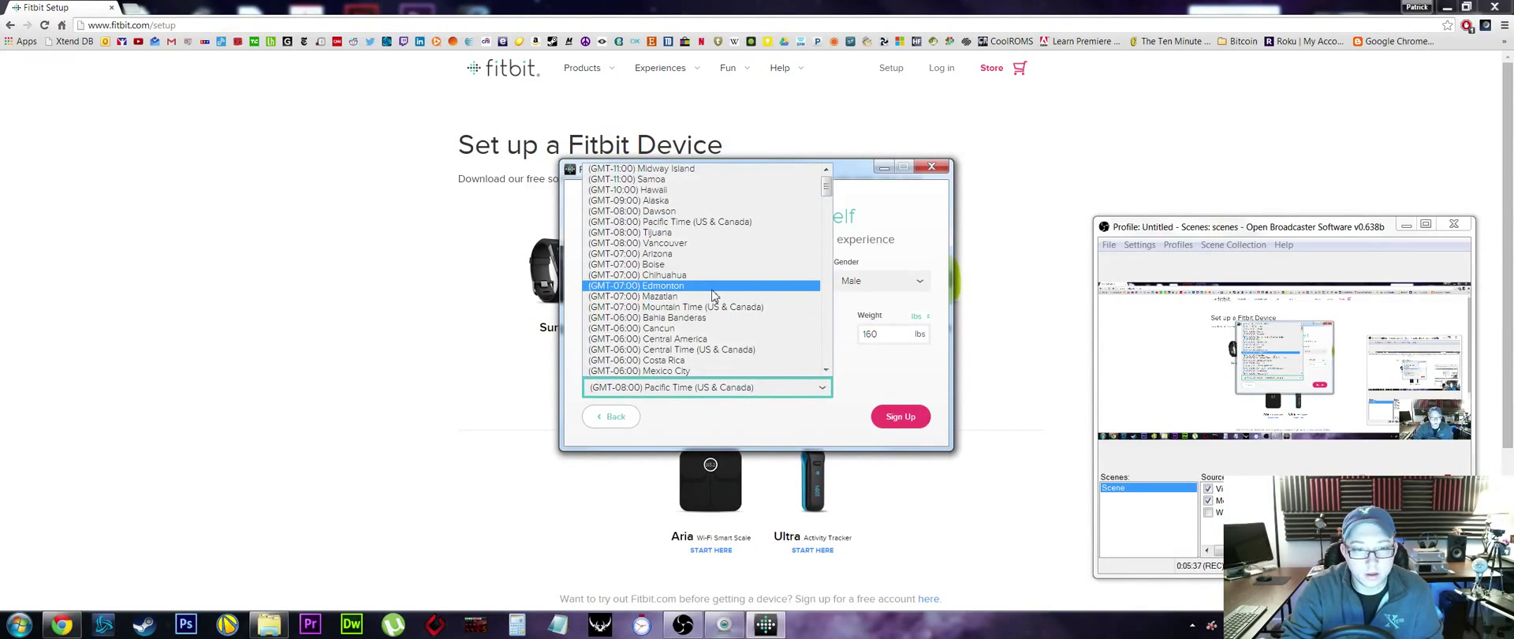
{"action": "scroll", "coordinate": [713, 304], "scroll_direction": "down", "scroll_amount": 5}
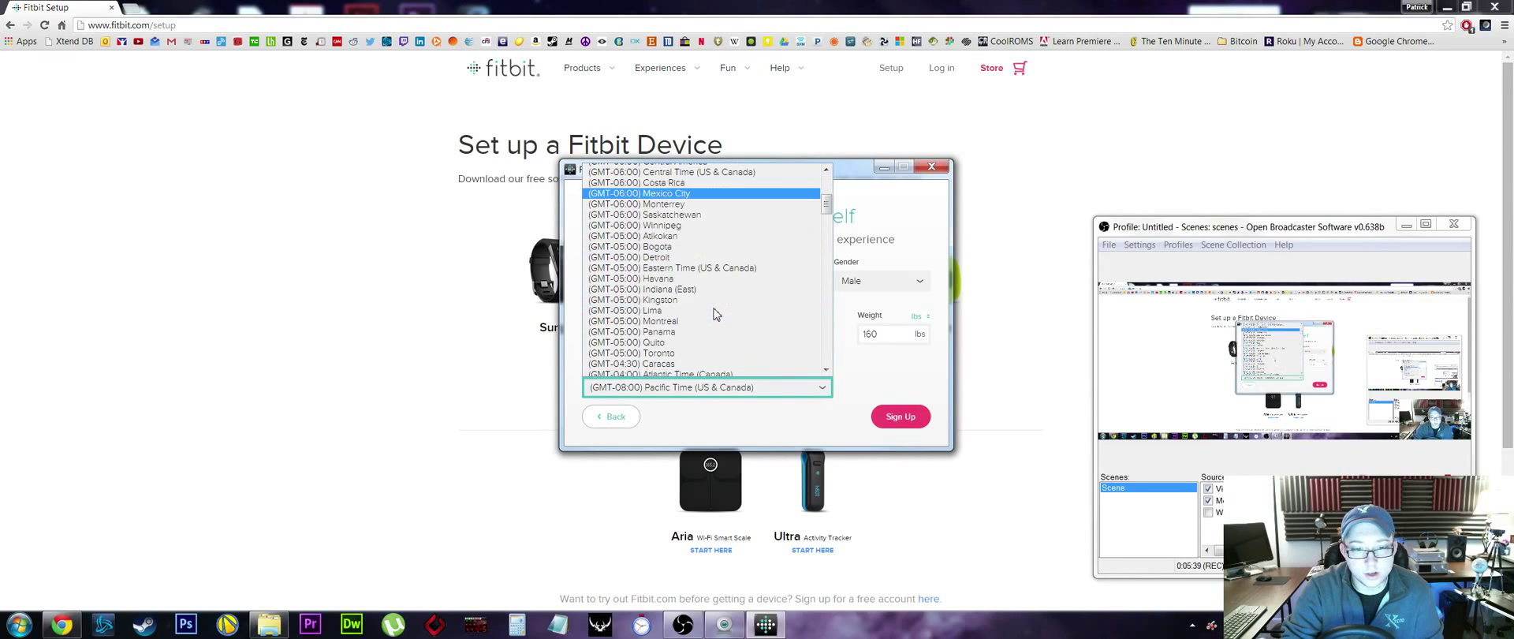
{"action": "left_click", "coordinate": [698, 270]}
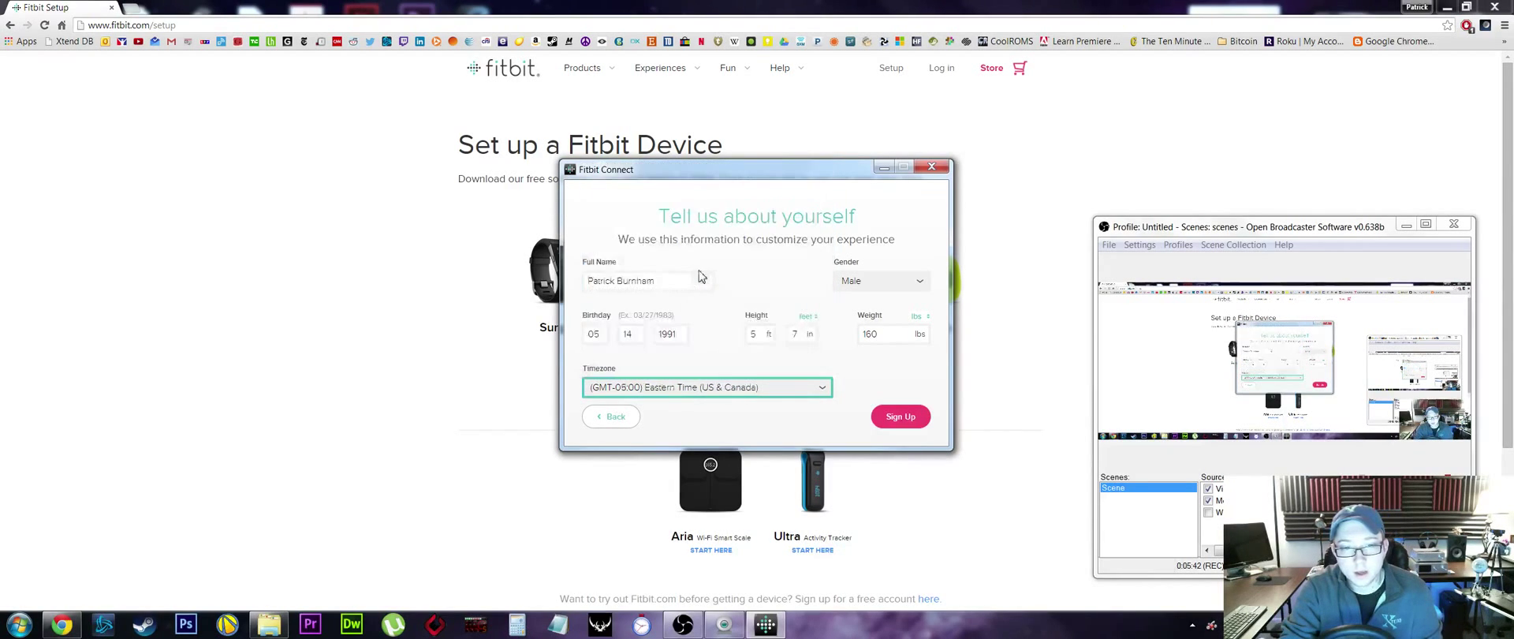
{"action": "left_click", "coordinate": [904, 418]}
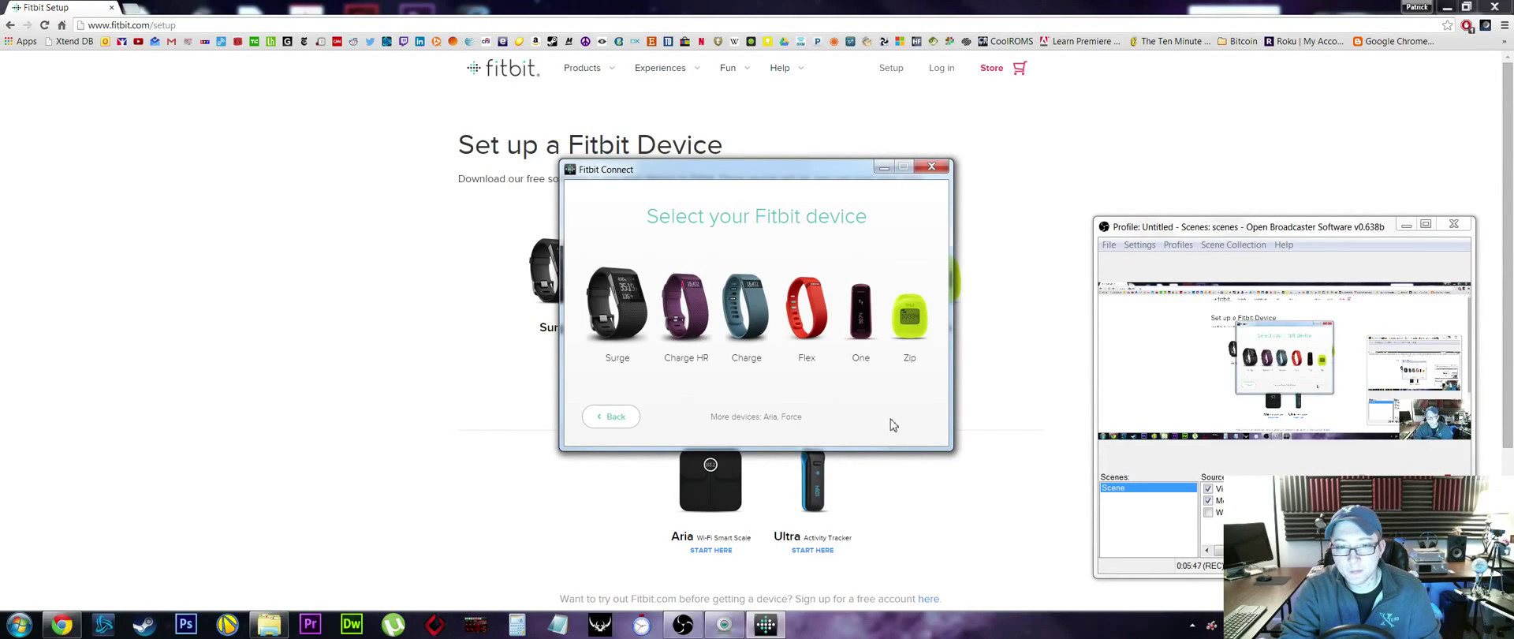
- Select Fitbit Flex and continue past Meet your Fitbit Flex to the sync setup step
{"action": "left_click", "coordinate": [815, 319]}
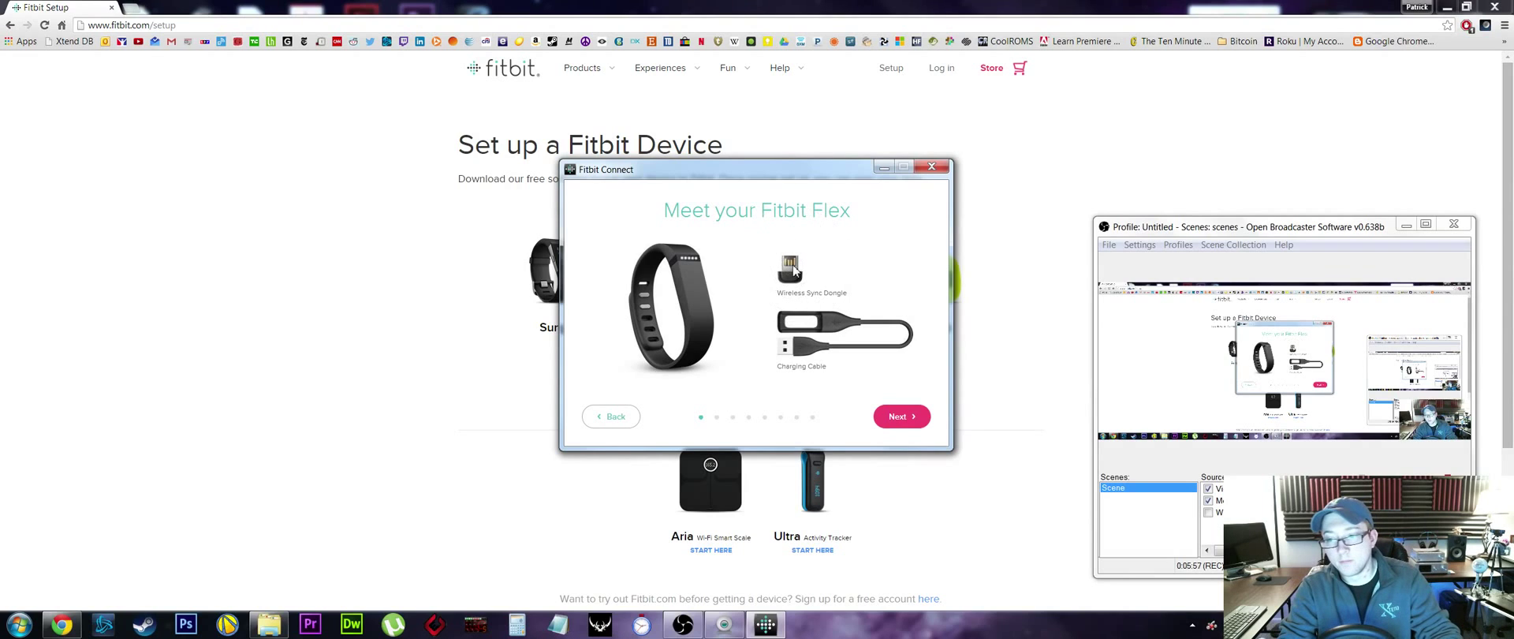
{"action": "left_click", "coordinate": [808, 347]}
{"action": "left_click", "coordinate": [808, 347]}
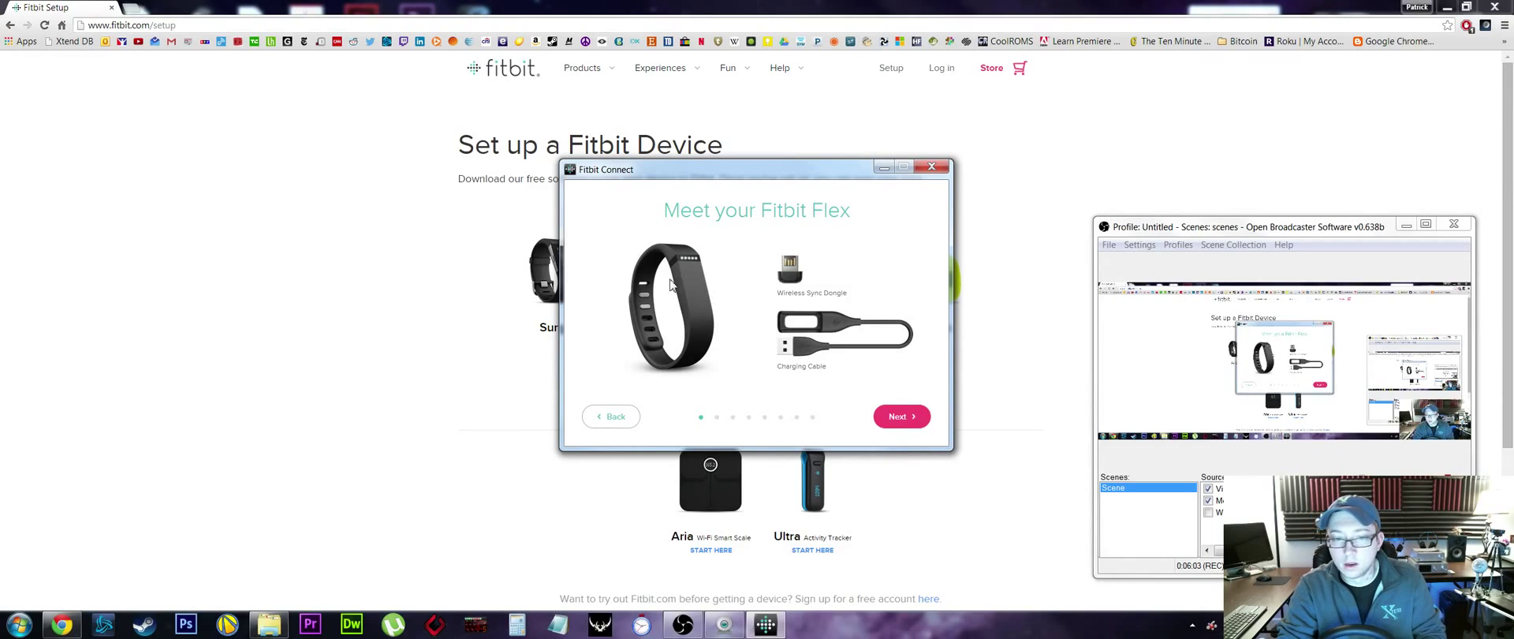
{"action": "left_click", "coordinate": [907, 417]}
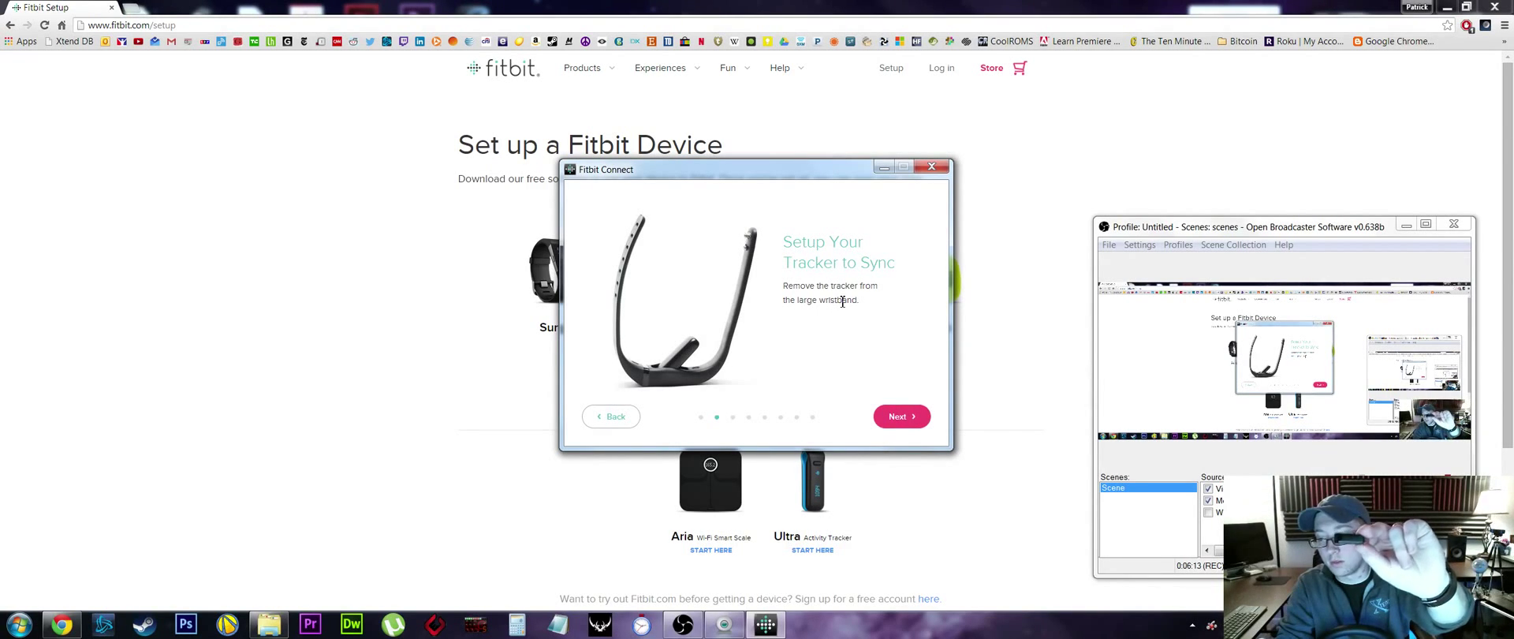
- Advance past the Setup Your Tracker to Sync and Charge Your Flex instructions
{"action": "left_click", "coordinate": [906, 421]}
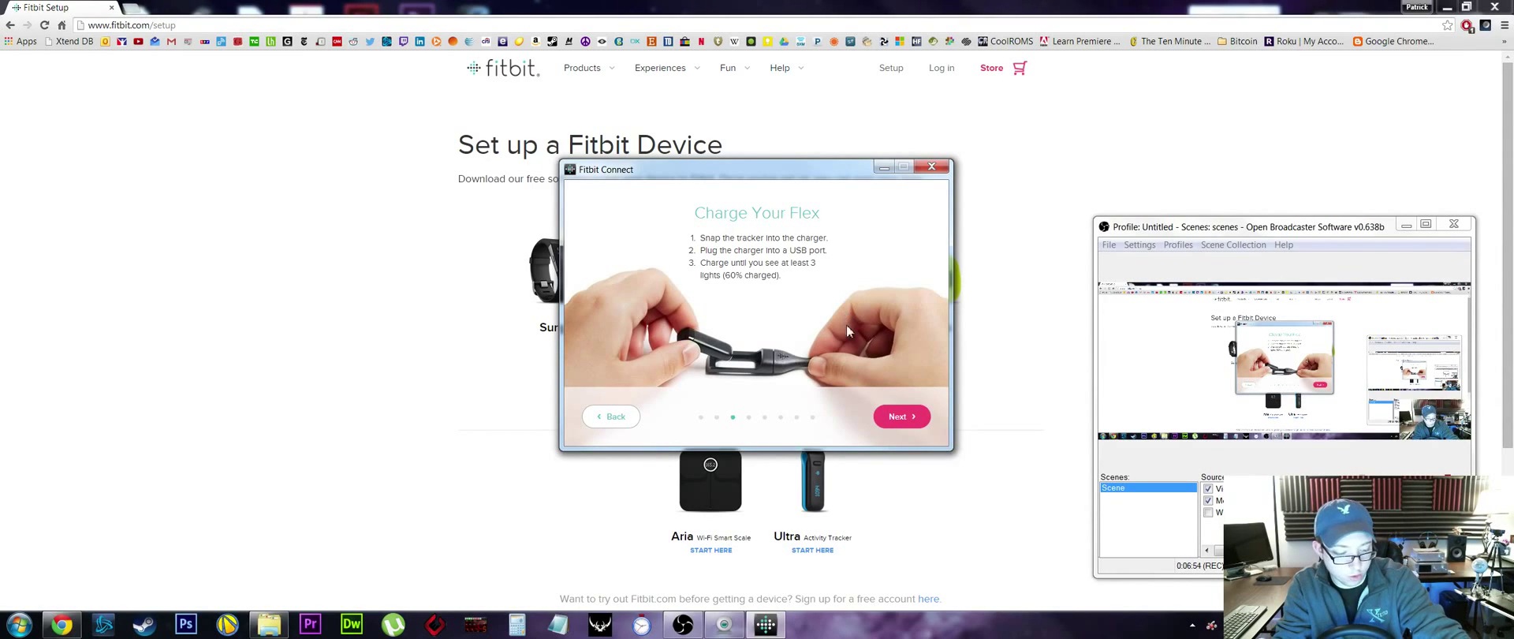
{"action": "left_click", "coordinate": [893, 423]}
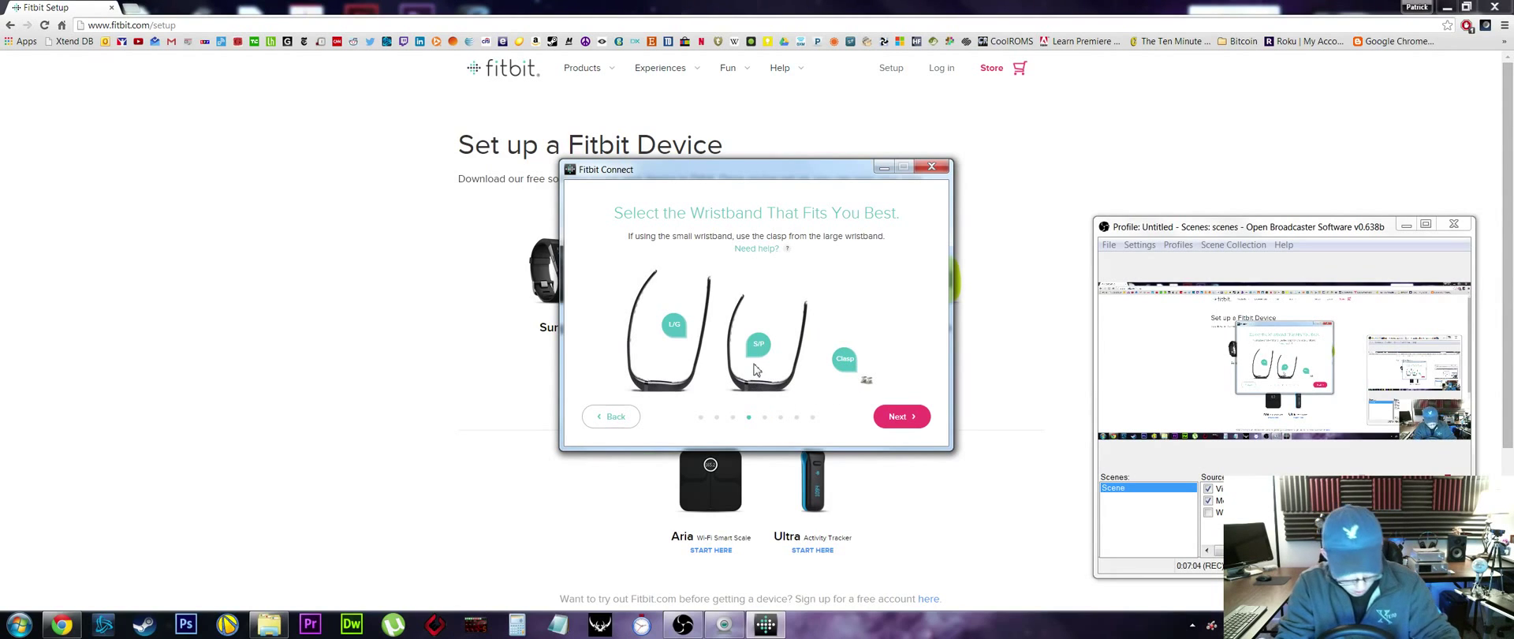
- Get past the wristband size and slide-in instructions, find the Flex, and confirm it buzzed to connect it
{"action": "left_click", "coordinate": [913, 424]}
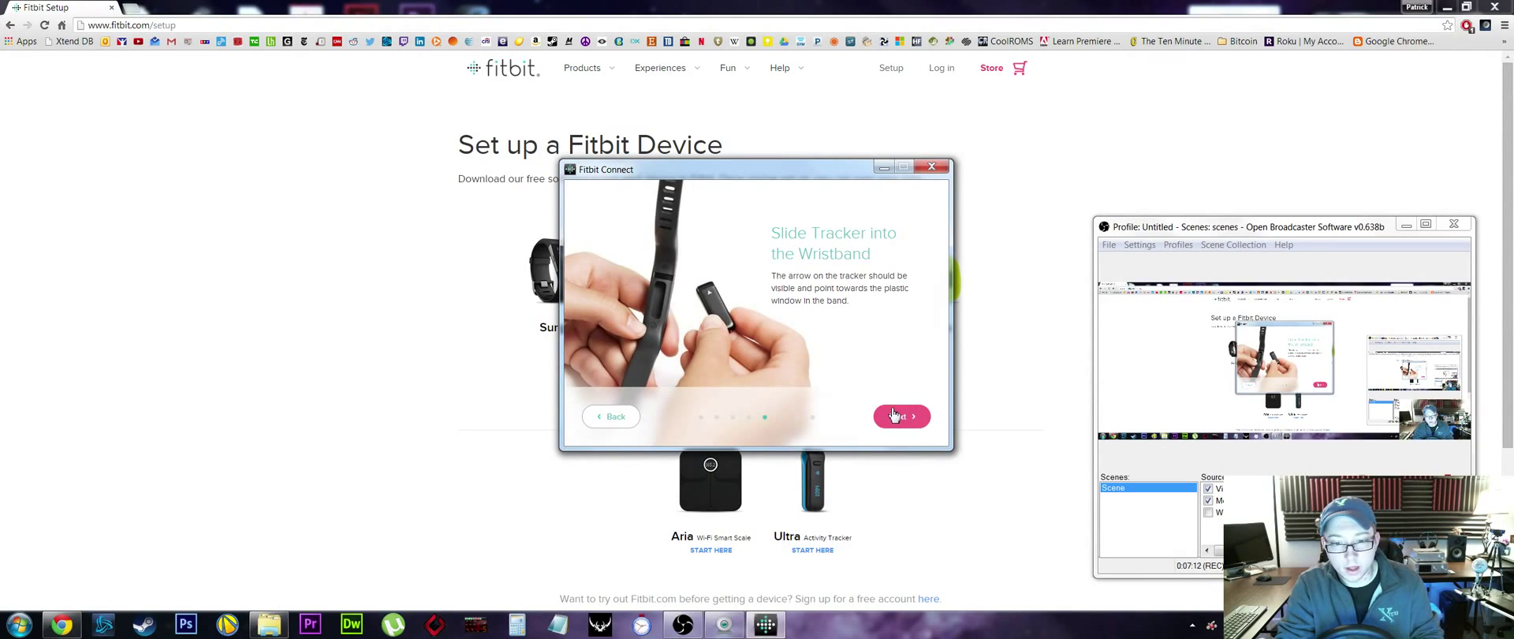
{"action": "left_click", "coordinate": [895, 417]}
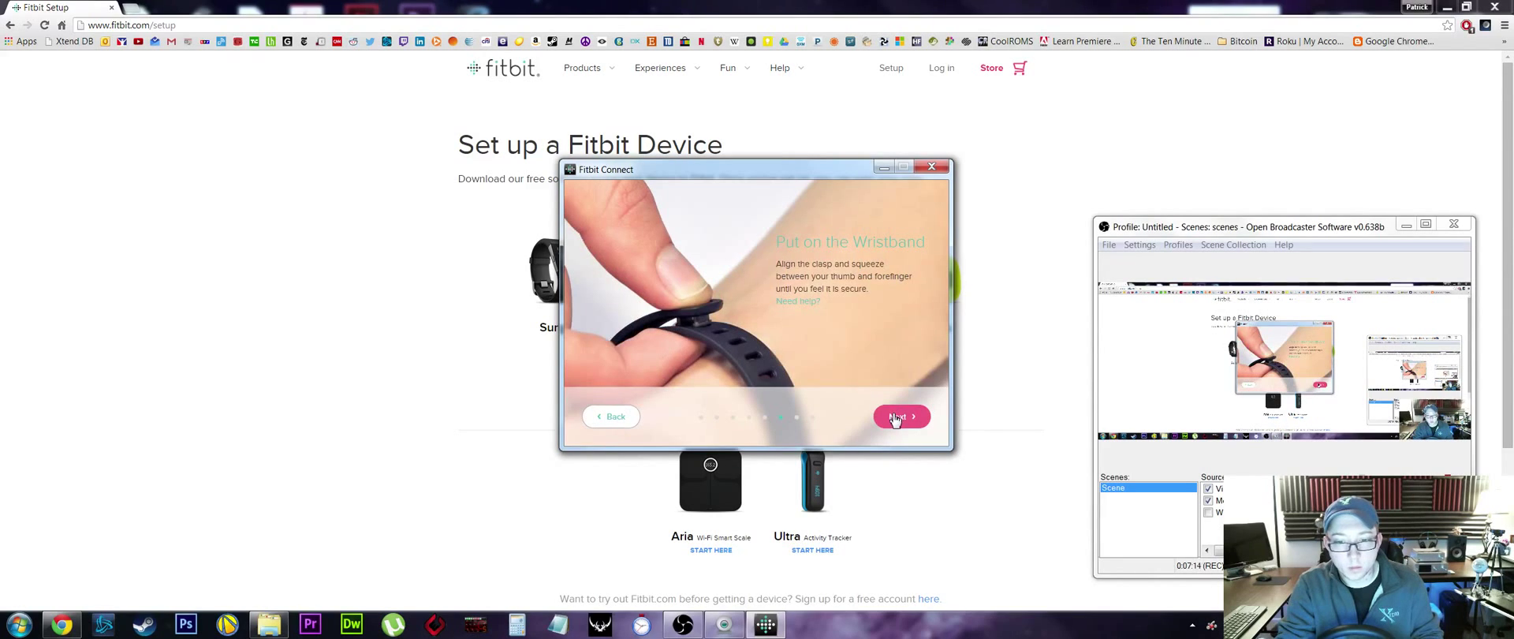
{"action": "left_click", "coordinate": [895, 417]}
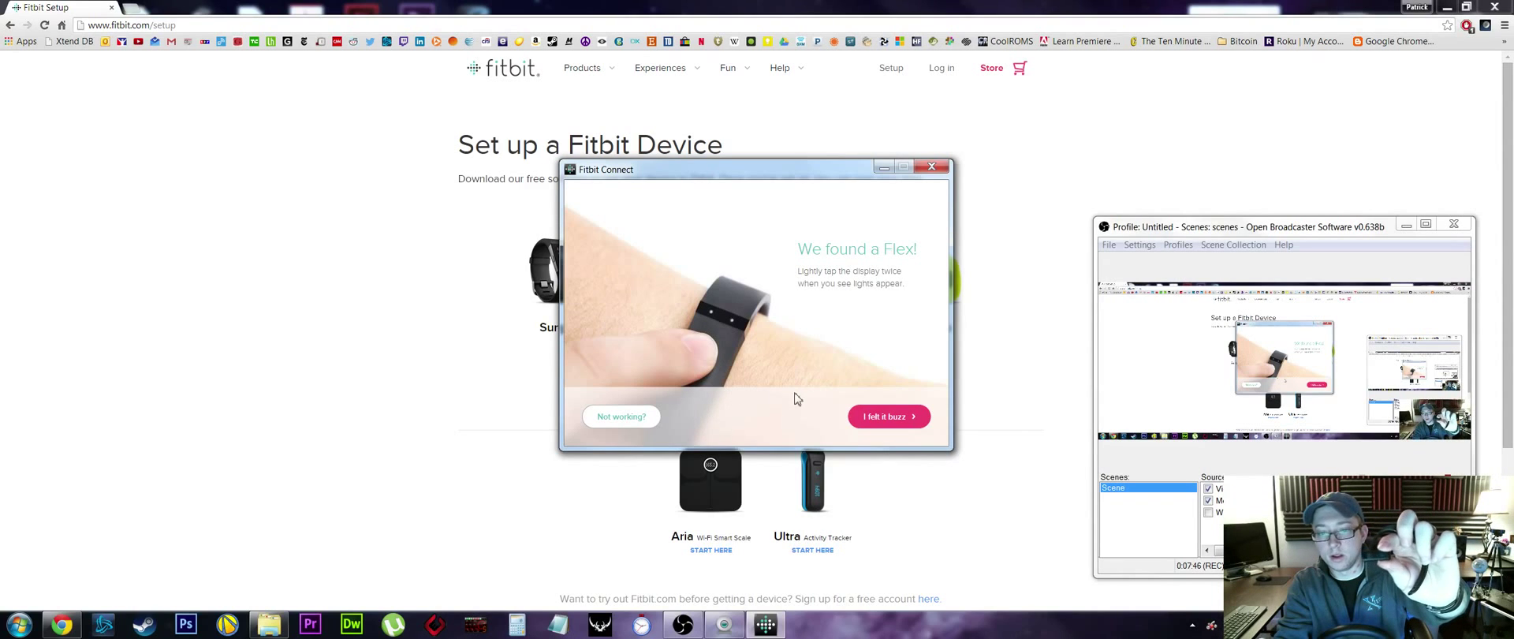
{"action": "left_click", "coordinate": [889, 418]}
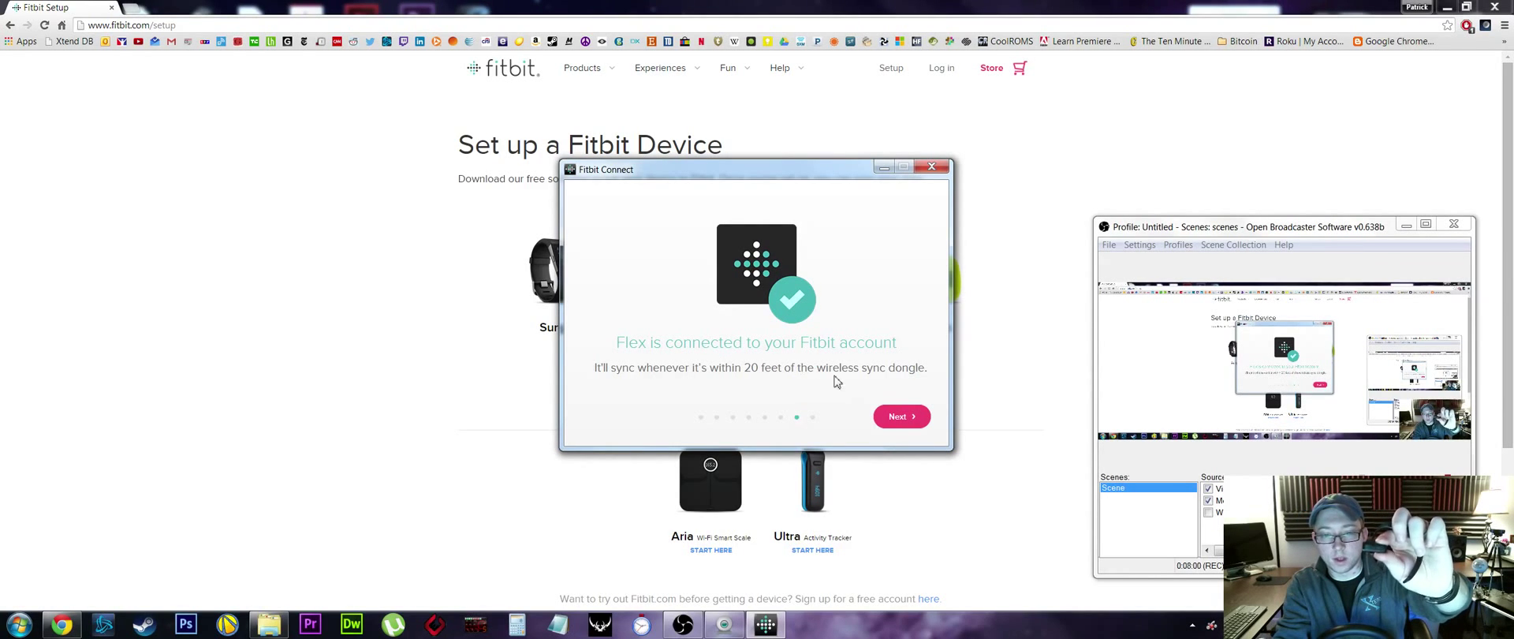
{"action": "left_click", "coordinate": [898, 415]}
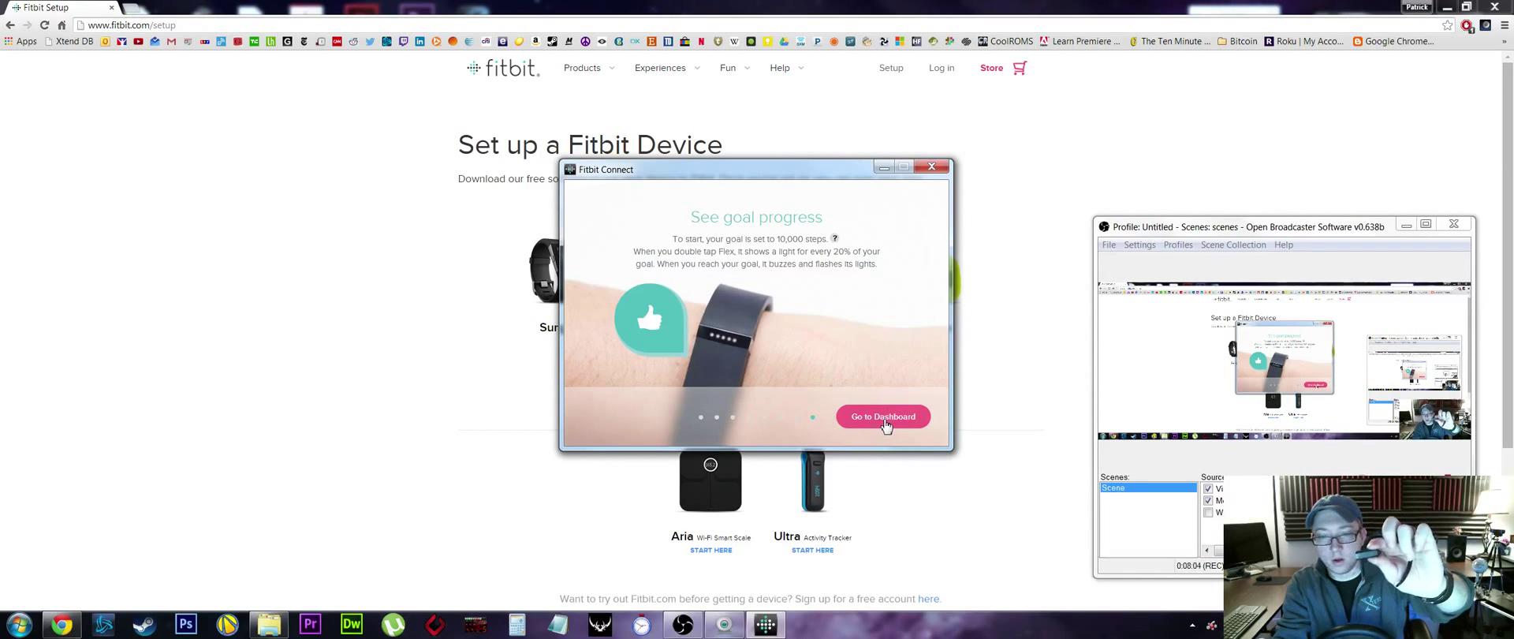
- Launch the online fitbit.com dashboard and scroll down to read the Flex 101 basics page
{"action": "left_click", "coordinate": [885, 418]}
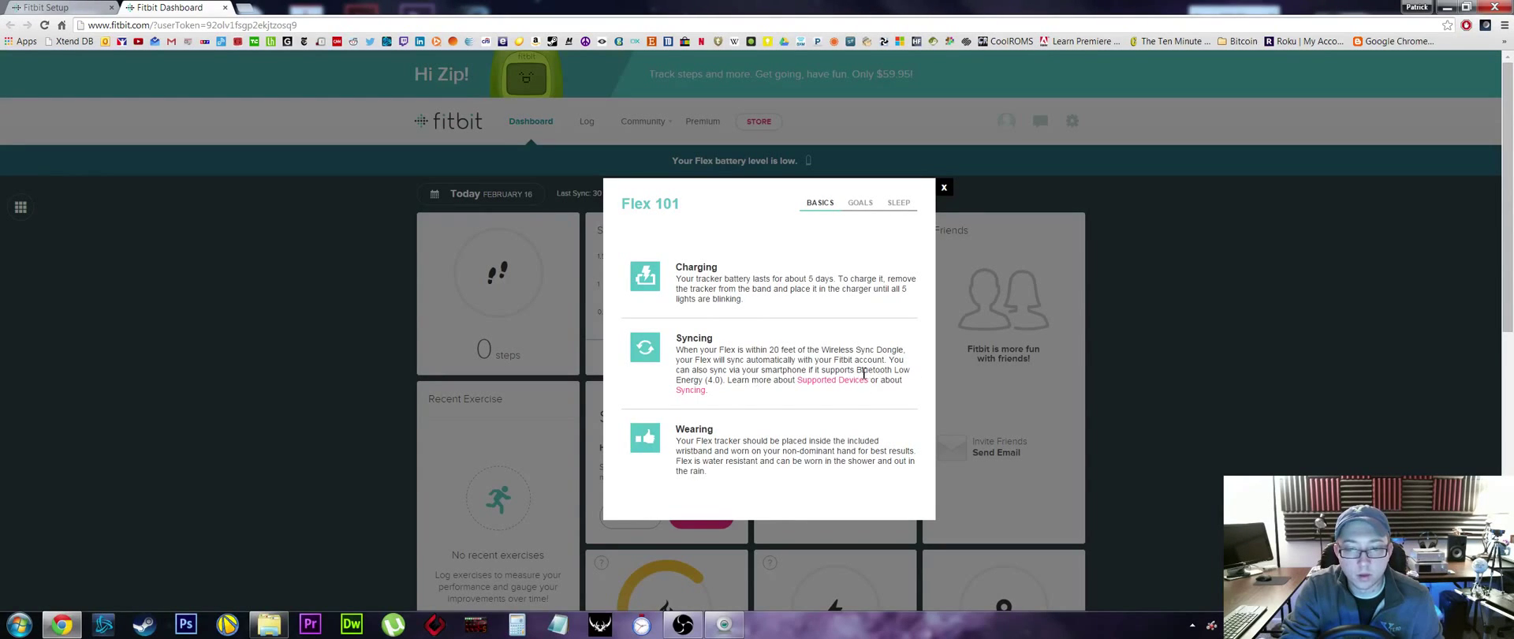
{"action": "scroll", "coordinate": [753, 380], "scroll_direction": "down", "scroll_amount": 1}
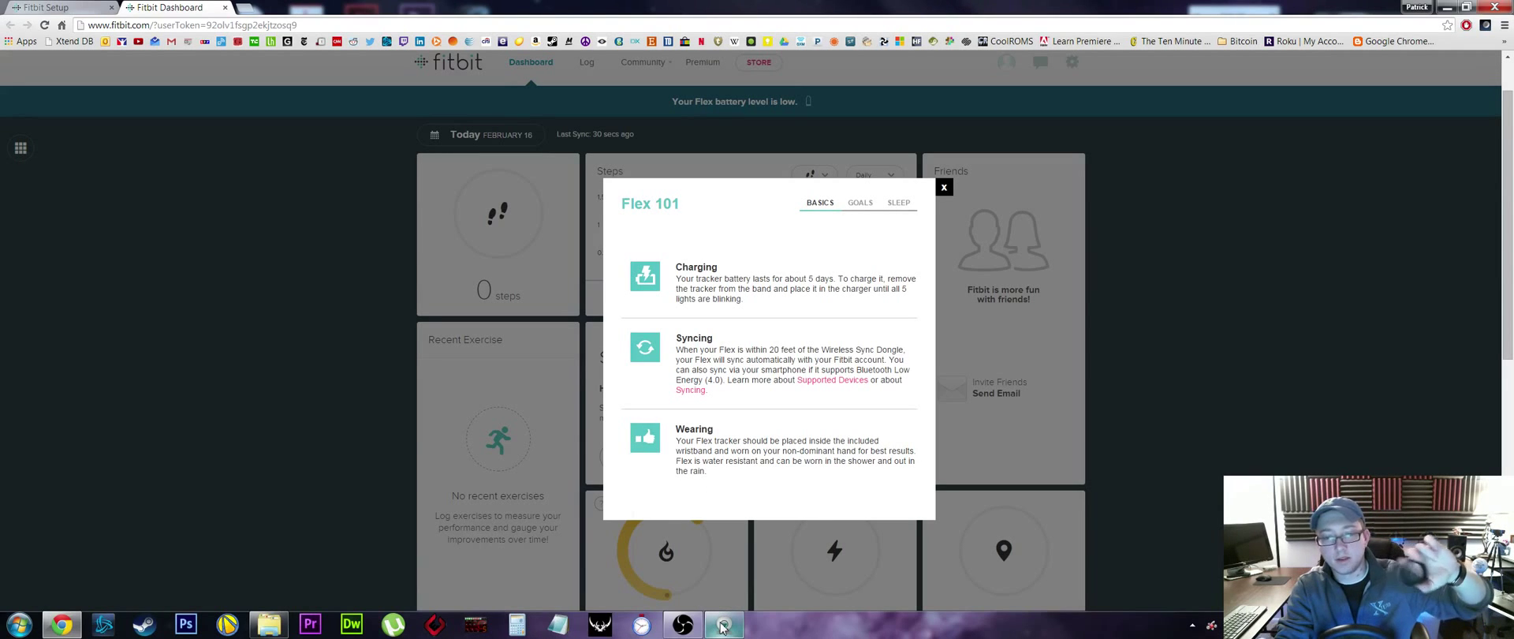
{"action": "left_click", "coordinate": [684, 626]}
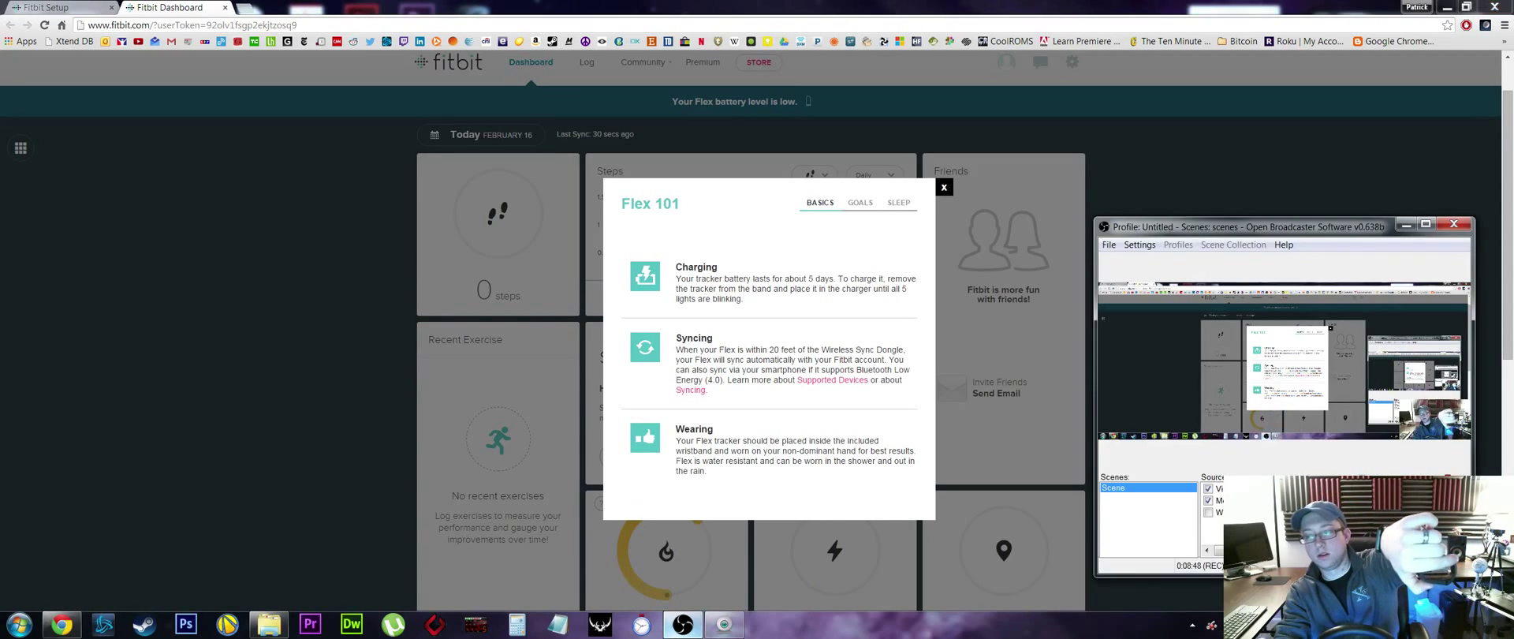
{"action": "mouse_move", "coordinate": [678, 625]}
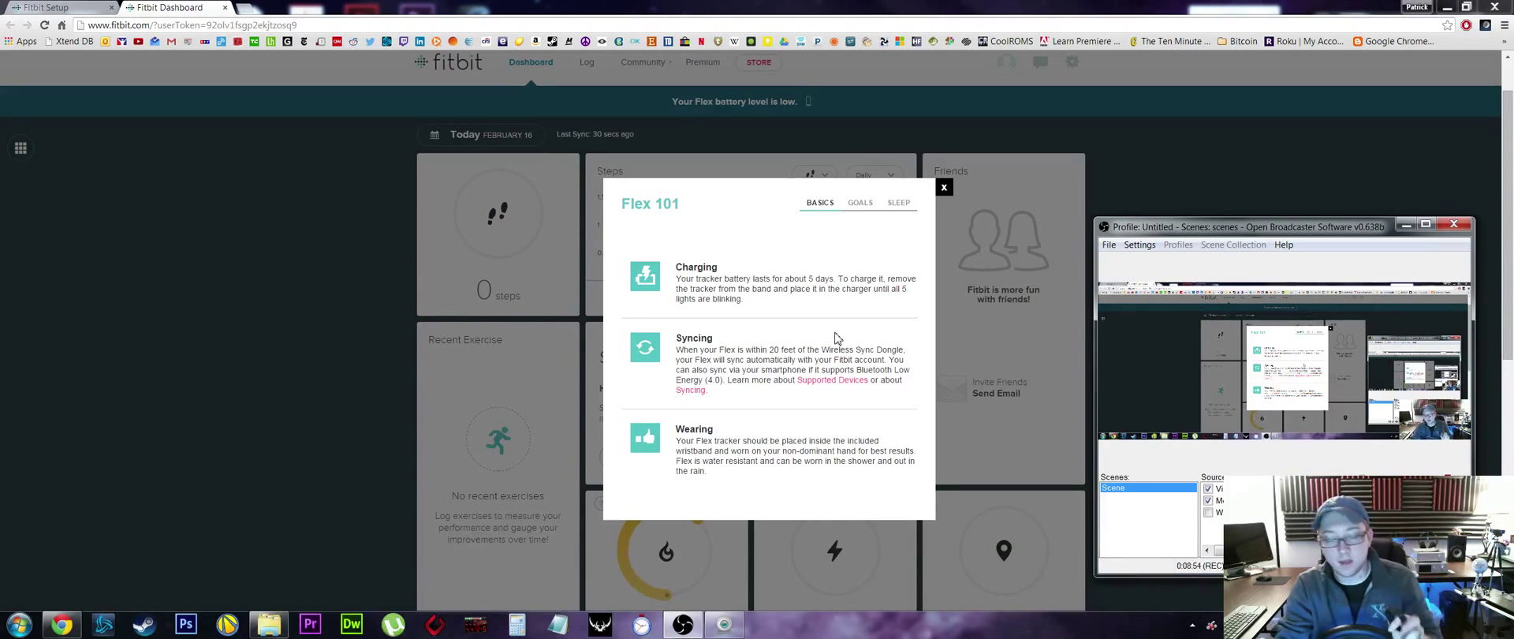
- Switch the Flex 101 guide to its Goals page, then its Sleep page
{"action": "left_click", "coordinate": [860, 202]}
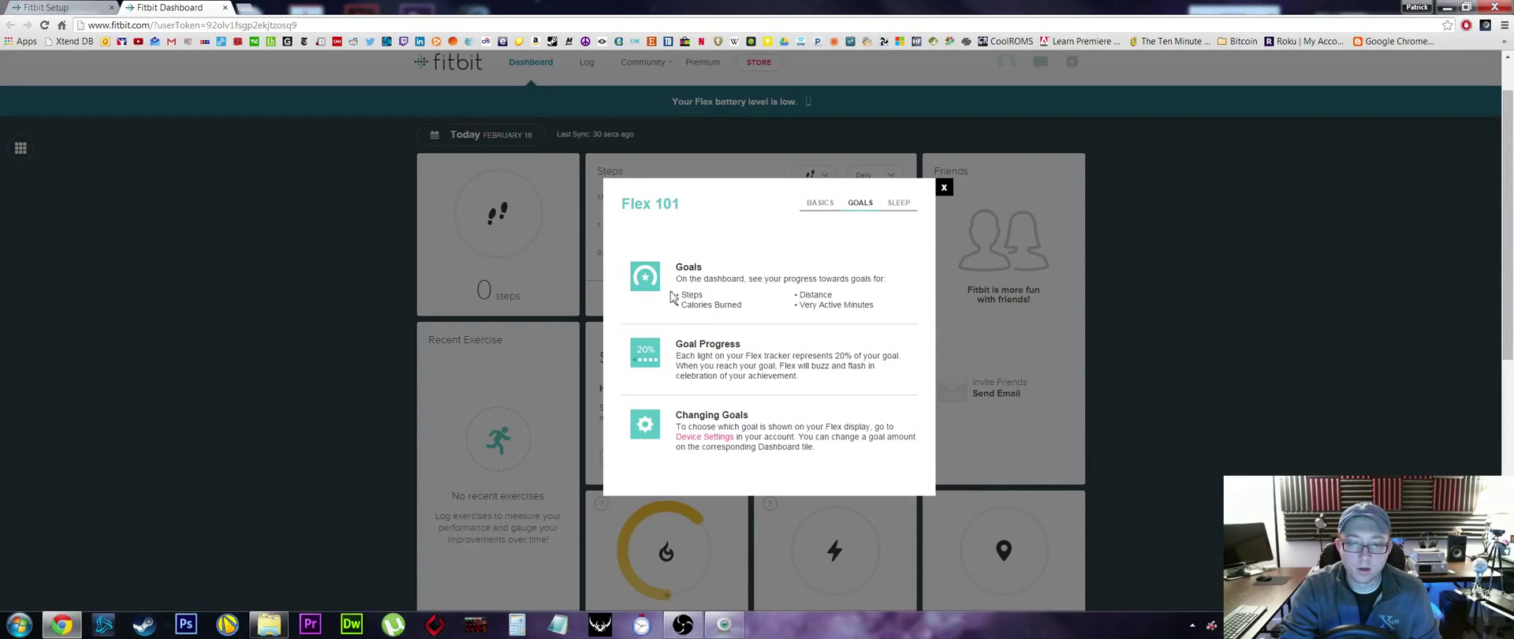
{"action": "left_click", "coordinate": [895, 204]}
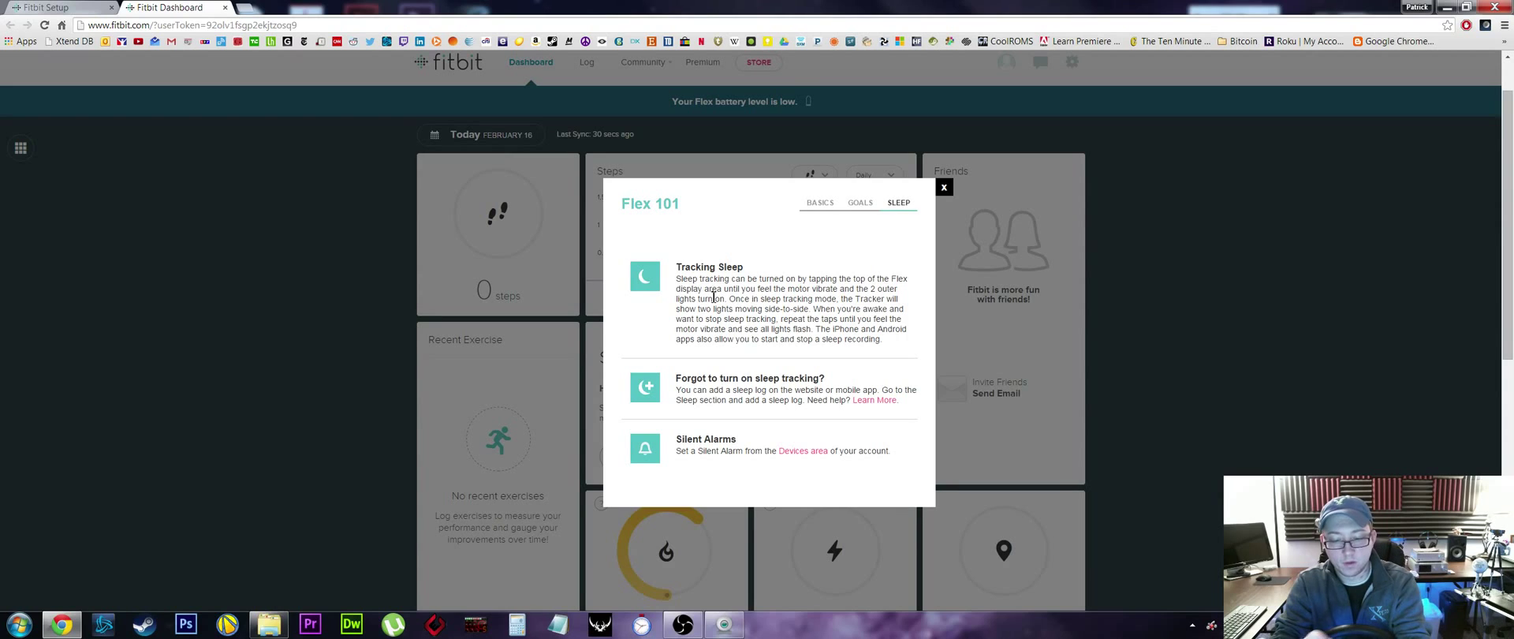
{"action": "left_click", "coordinate": [692, 626]}
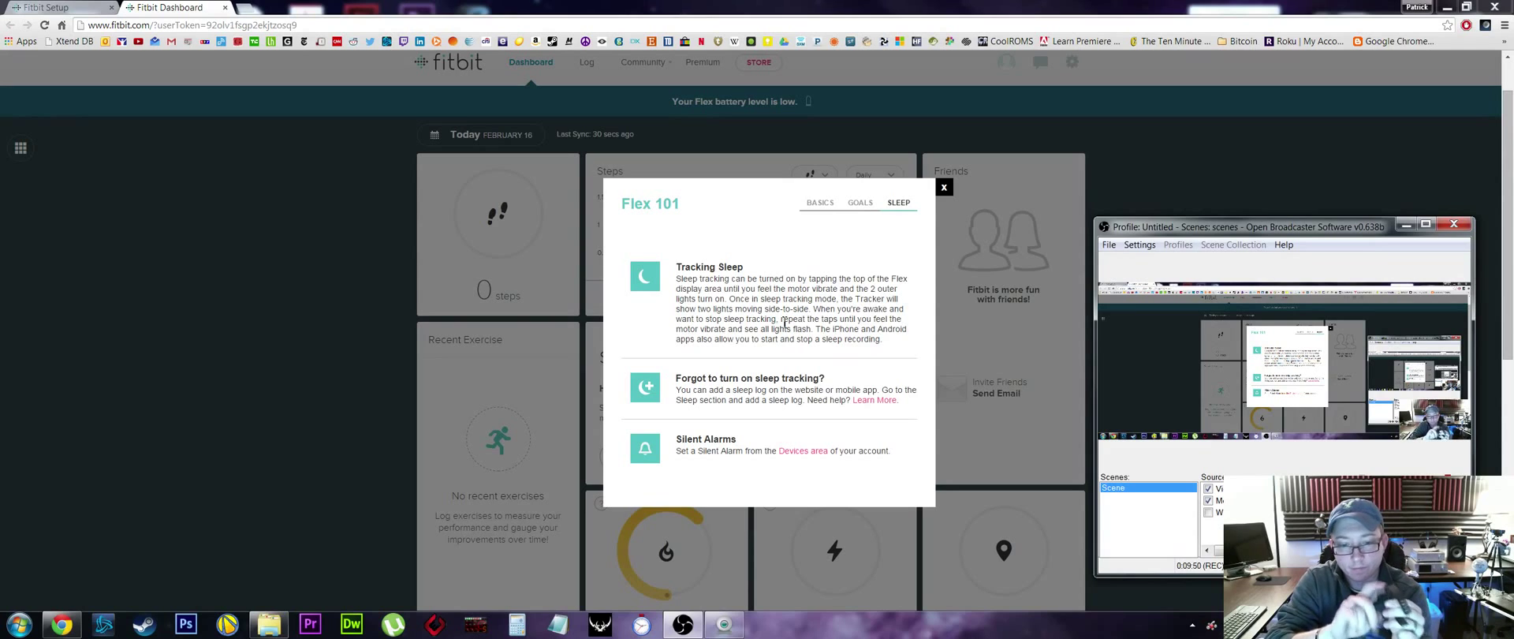
- Close Flex 101 and decline the Sleep card's tracking prompt while keeping the card
{"action": "left_click", "coordinate": [945, 190]}
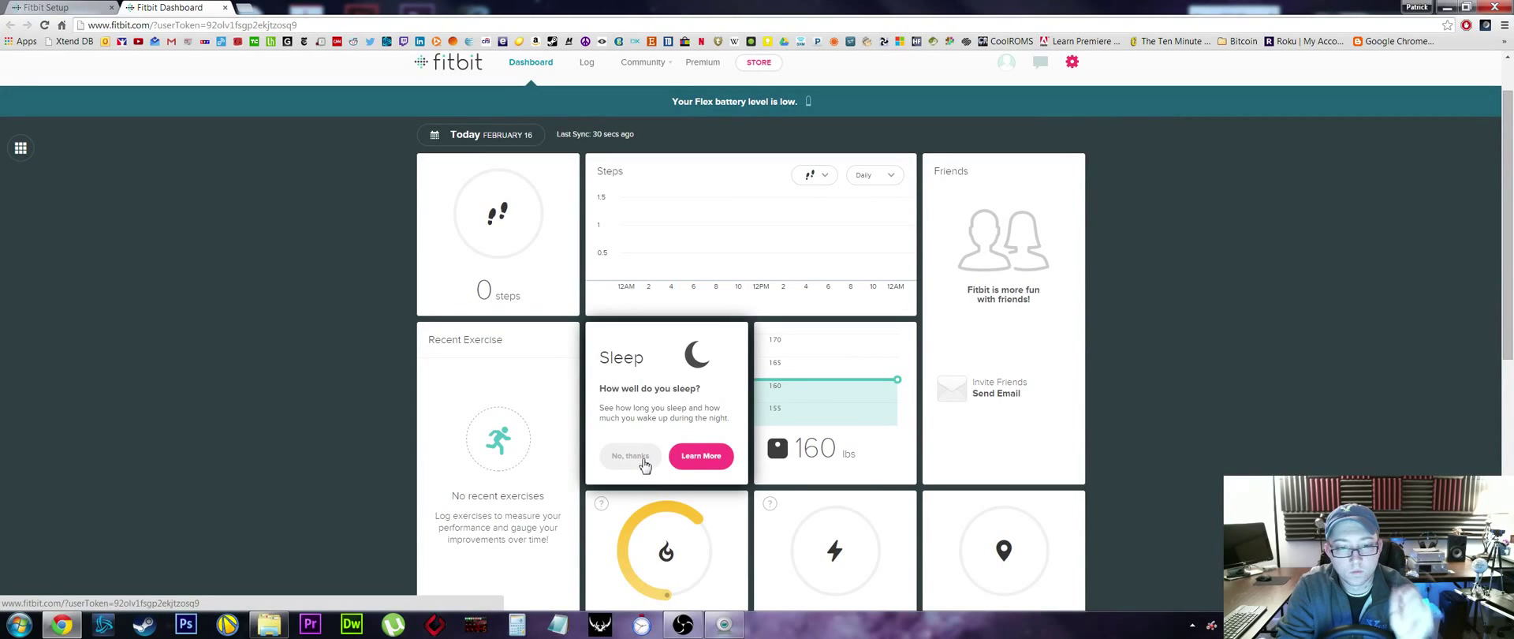
{"action": "left_click", "coordinate": [639, 459]}
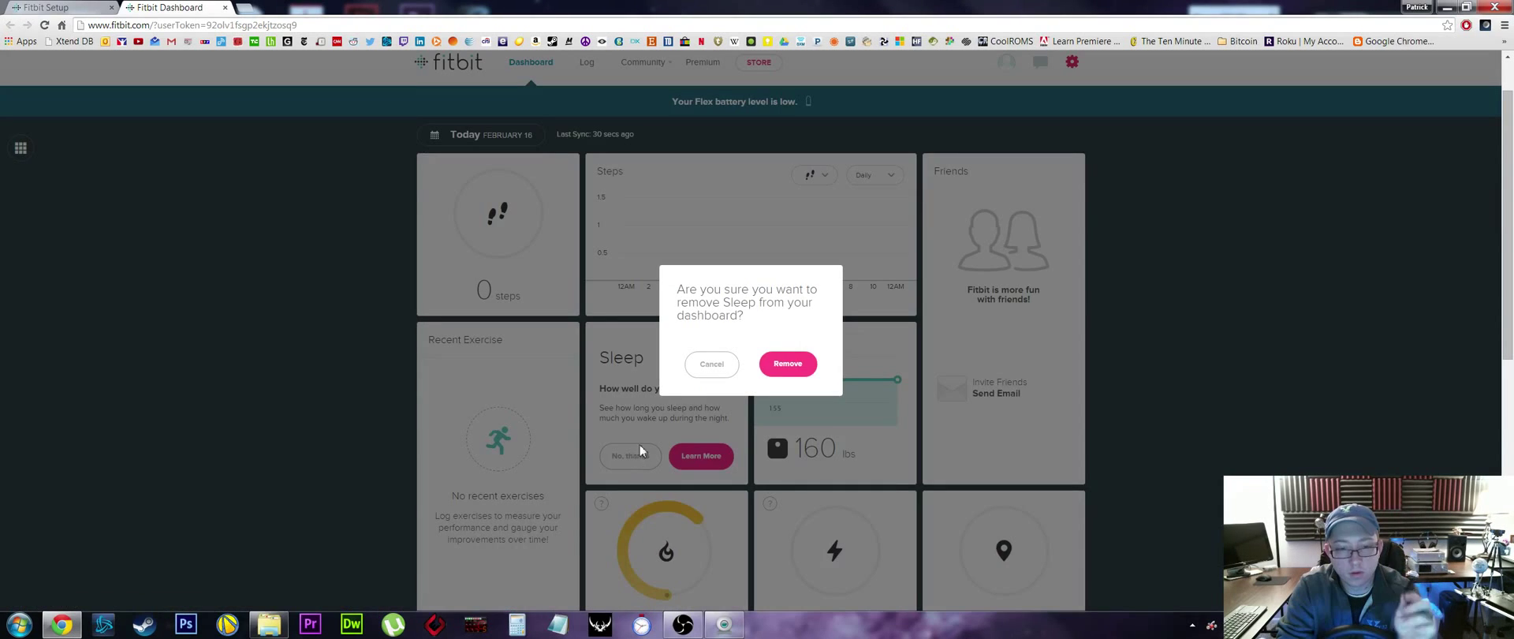
{"action": "left_click", "coordinate": [724, 378]}
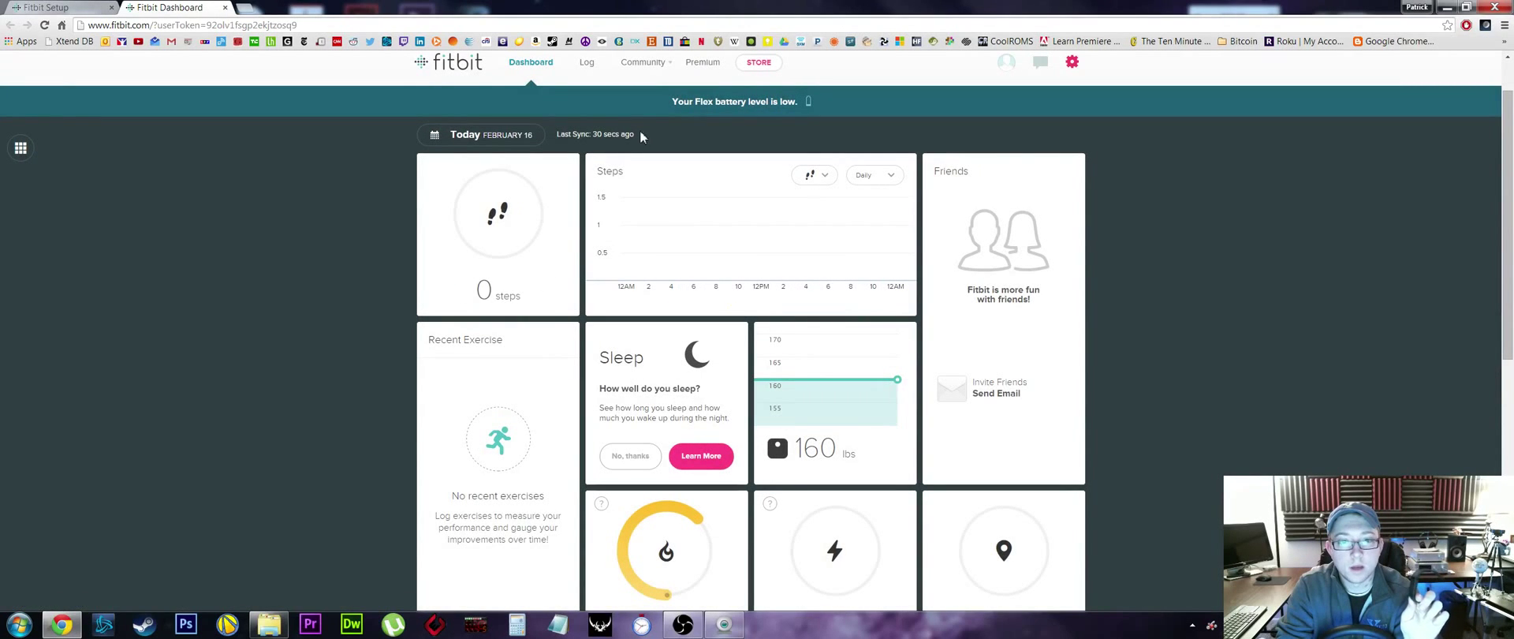
{"action": "left_click", "coordinate": [696, 628]}
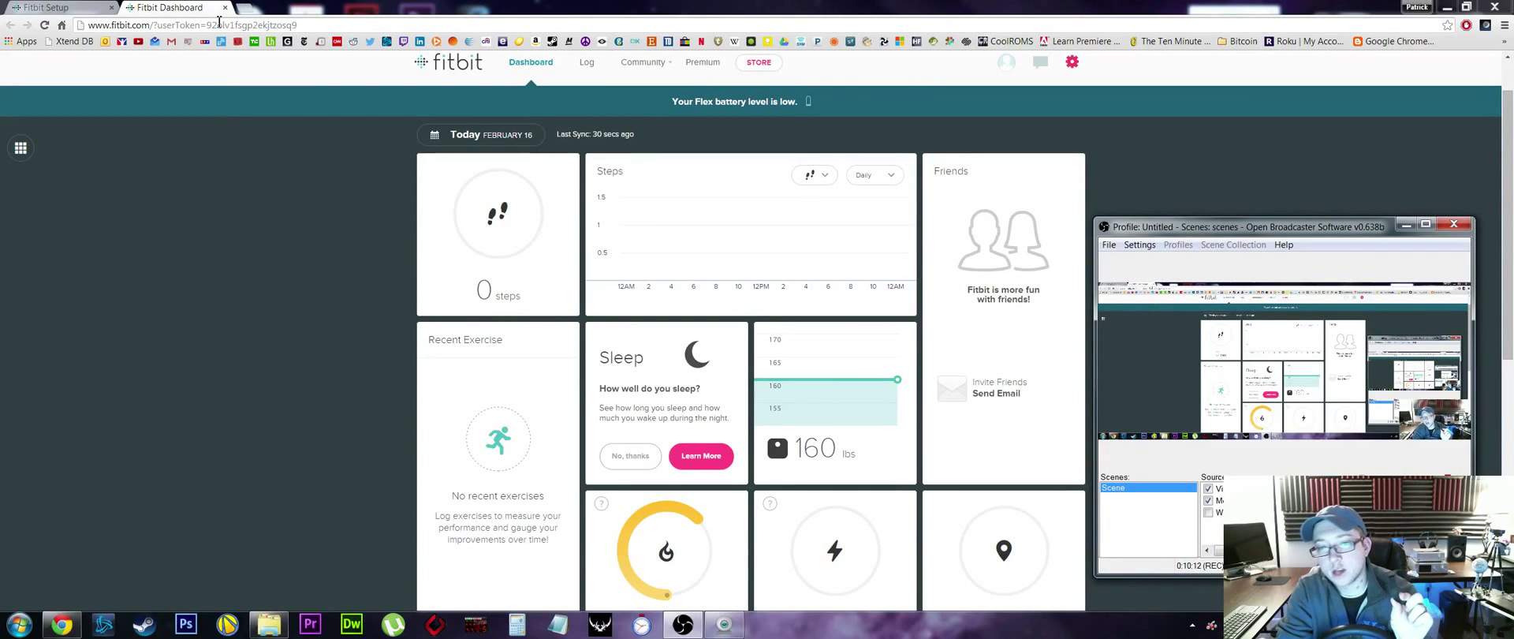
- Postpone the Windows restart, review the pending IE9 security update, then return to the Fitbit dashboard
{"action": "left_click", "coordinate": [1446, 7]}
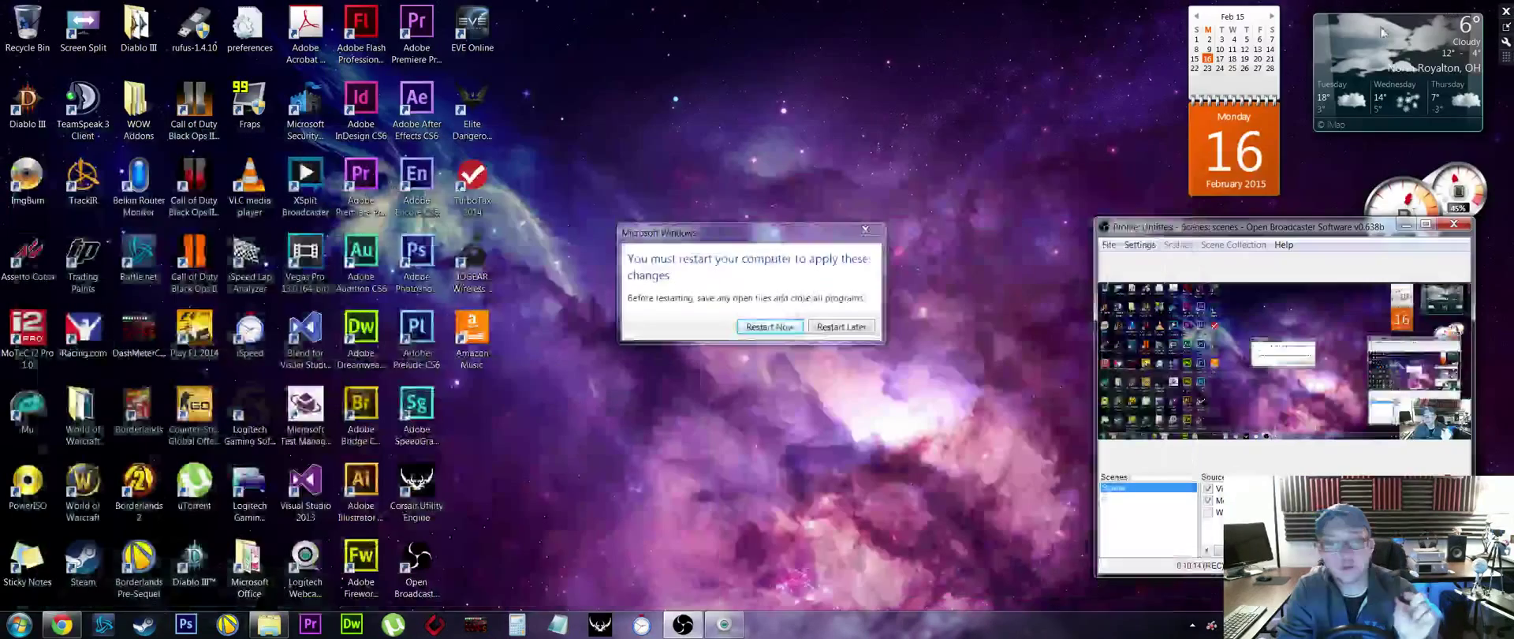
{"action": "left_click", "coordinate": [842, 326]}
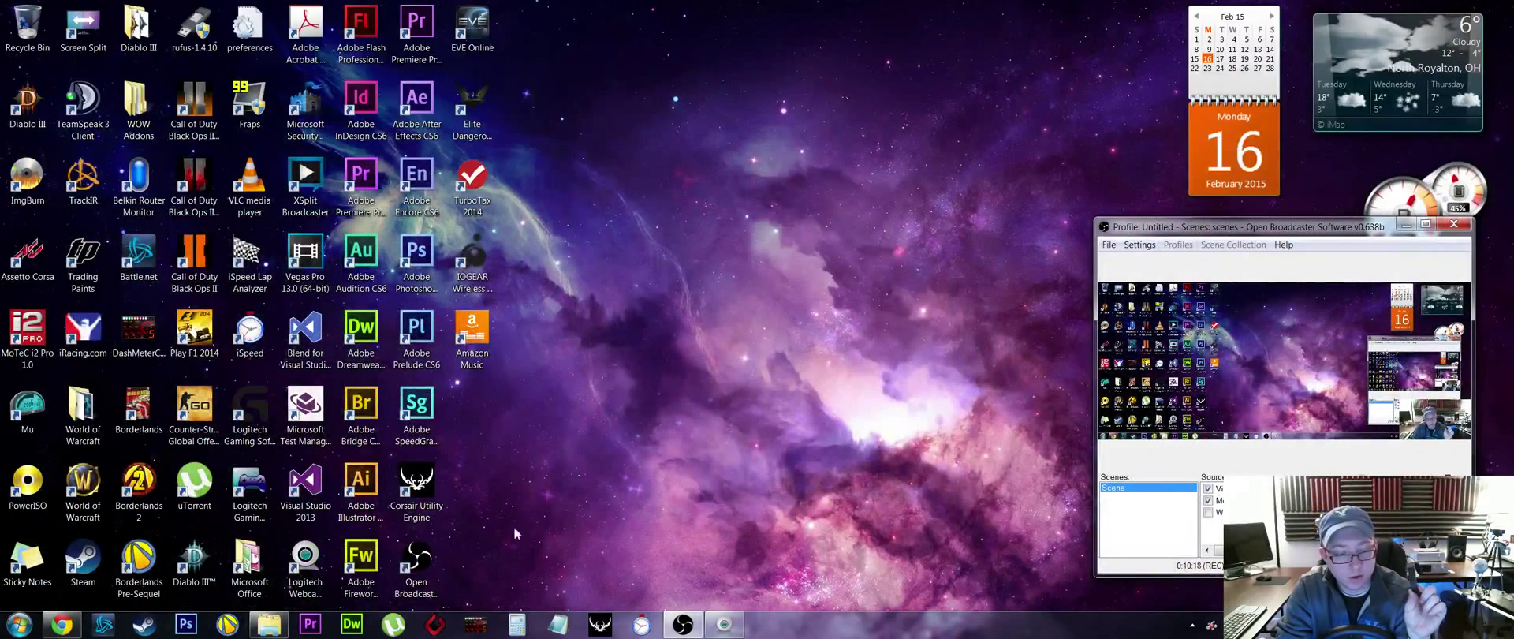
{"action": "key", "text": "super+e"}
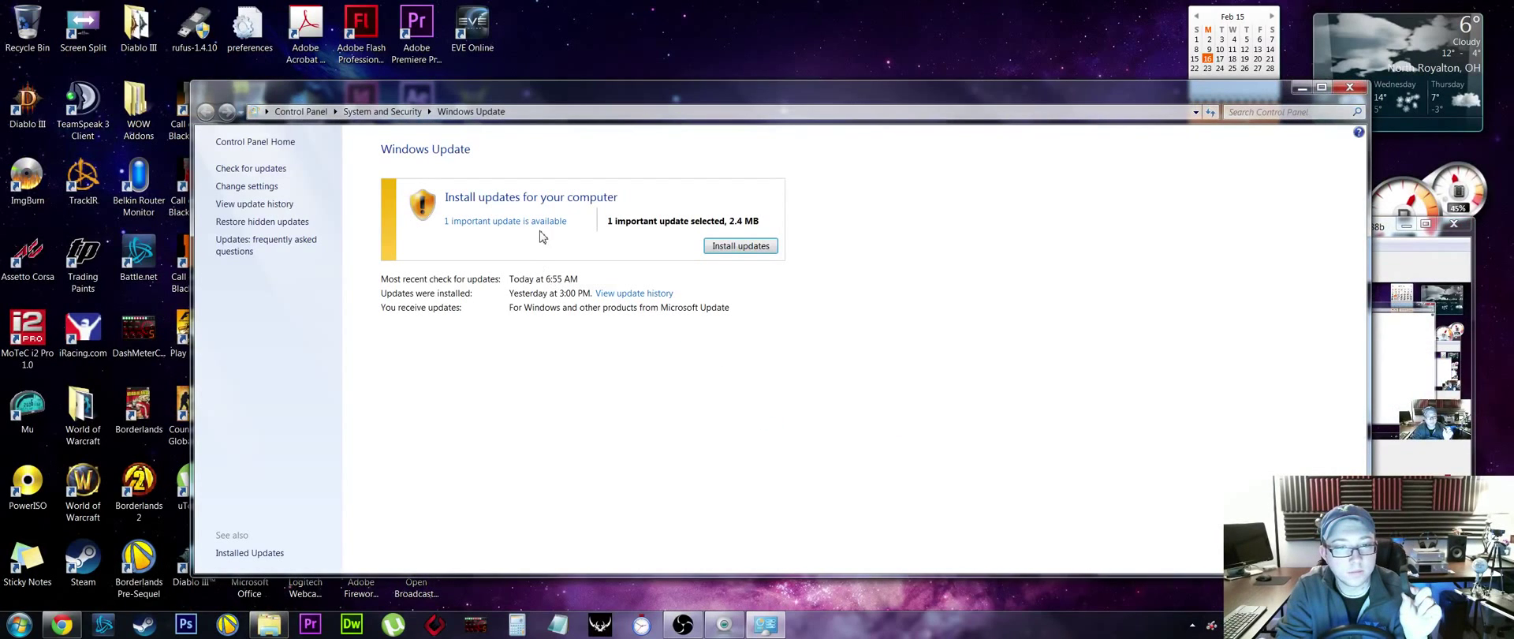
{"action": "left_click", "coordinate": [544, 221]}
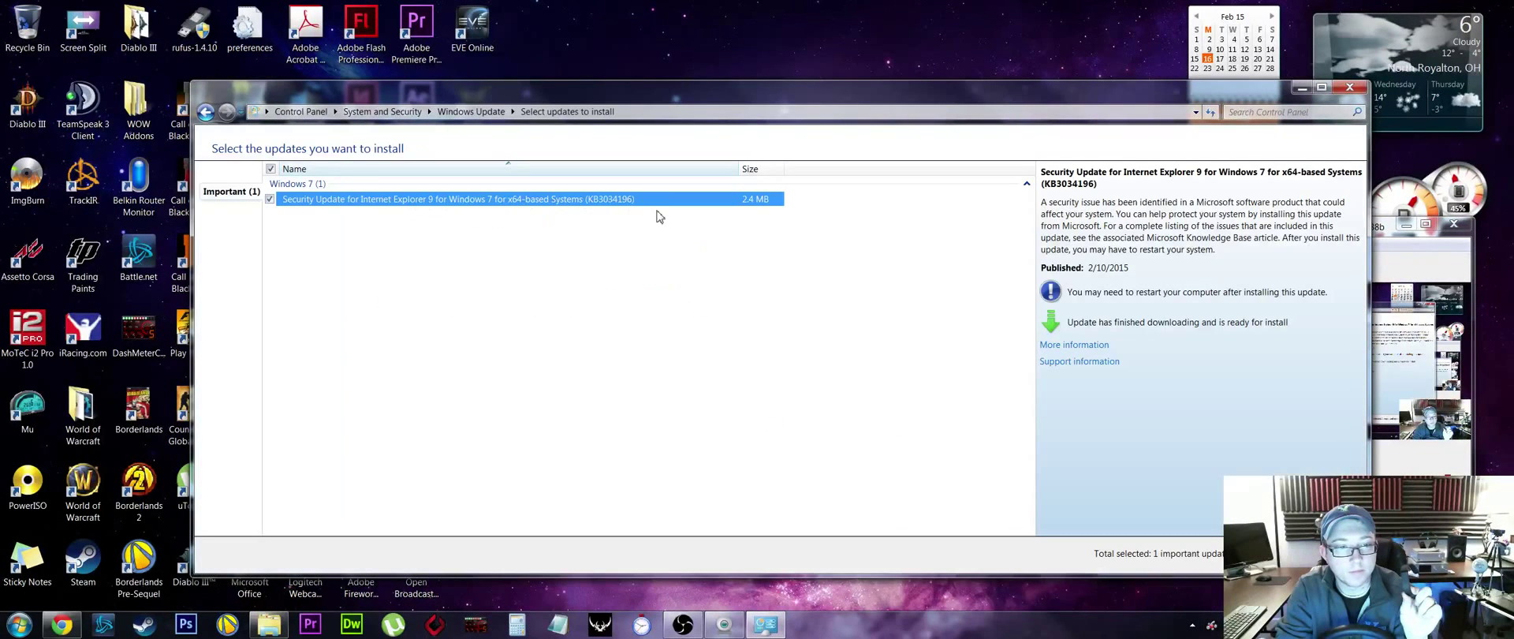
{"action": "left_click", "coordinate": [1349, 87]}
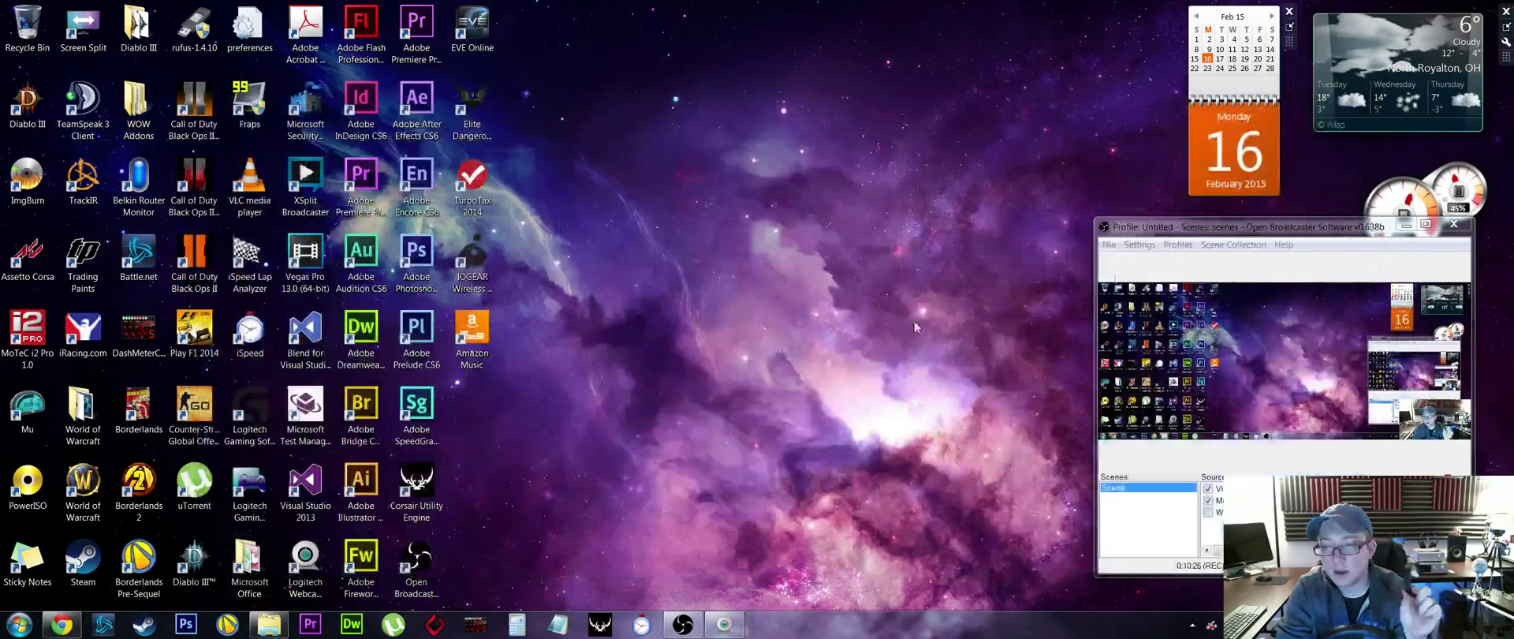
{"action": "left_click", "coordinate": [61, 625]}
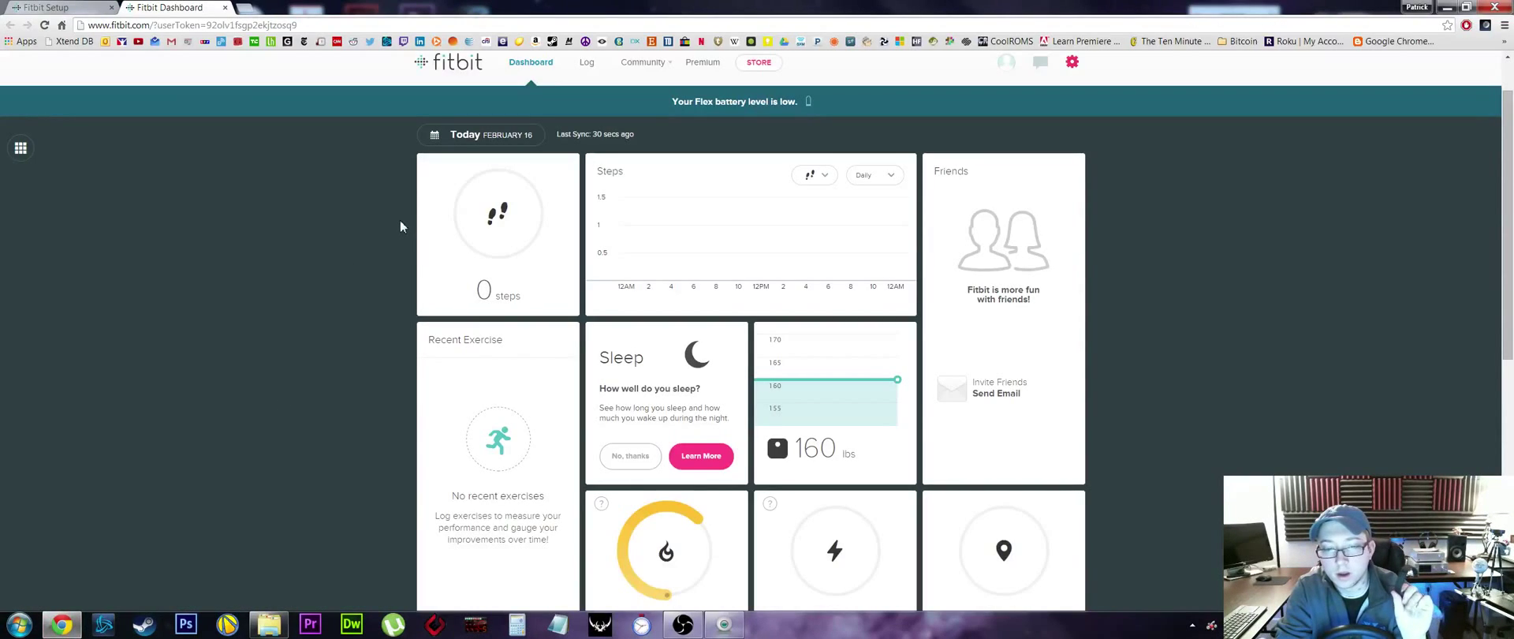
{"action": "scroll", "coordinate": [339, 321], "scroll_direction": "down", "scroll_amount": 5}
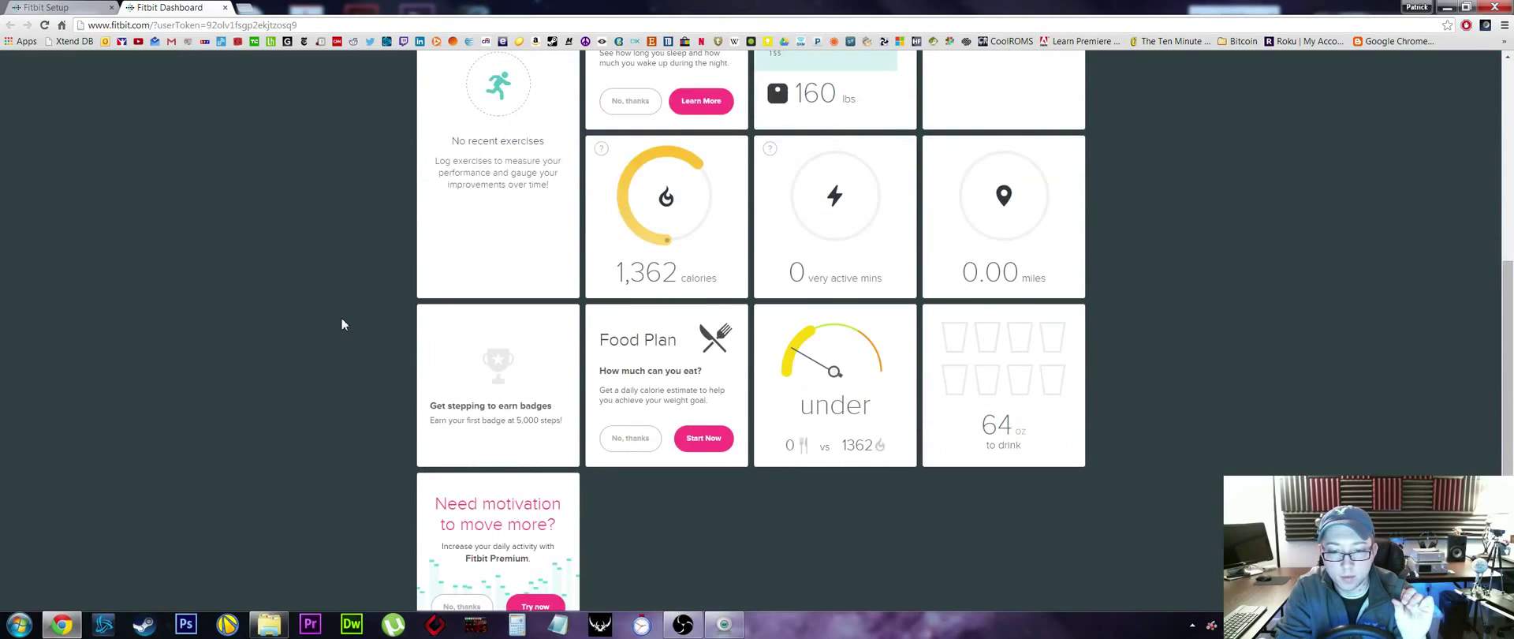
{"action": "scroll", "coordinate": [342, 319], "scroll_direction": "down", "scroll_amount": 2}
{"action": "scroll", "coordinate": [344, 323], "scroll_direction": "up", "scroll_amount": 3}
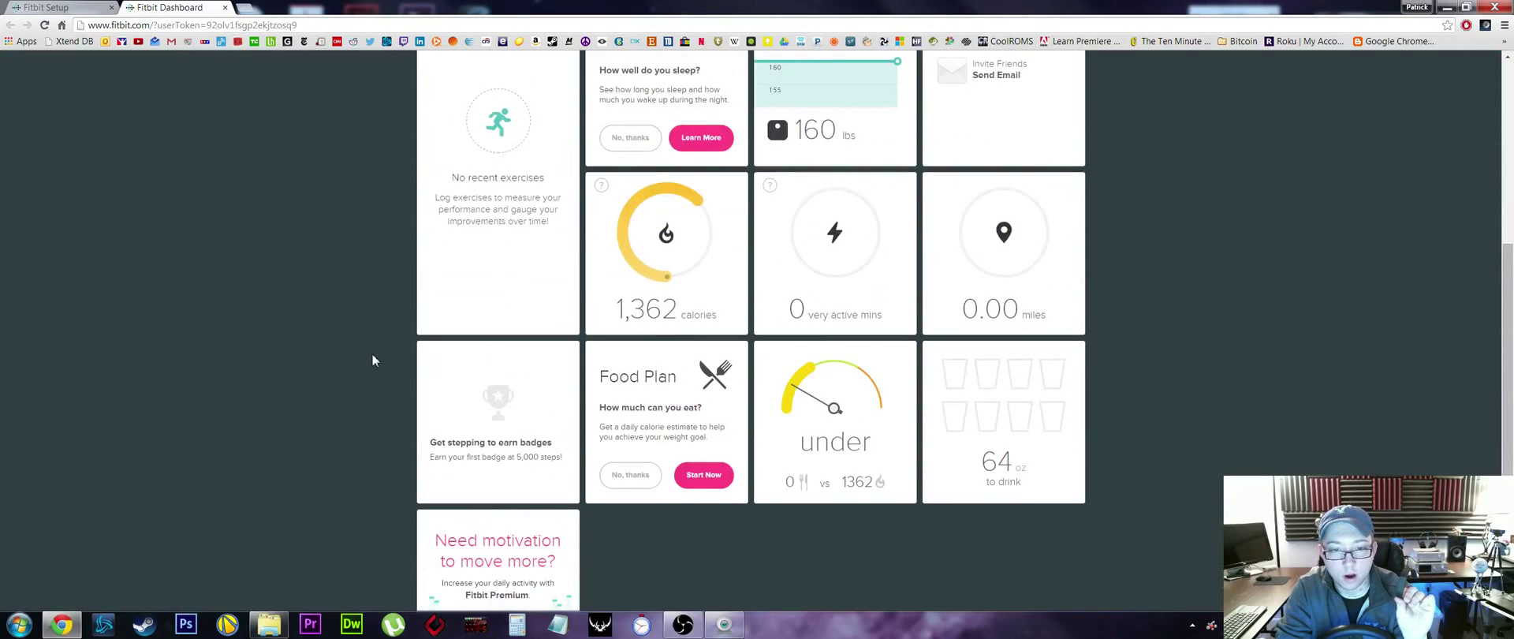
{"action": "scroll", "coordinate": [371, 356], "scroll_direction": "up", "scroll_amount": 2}
{"action": "mouse_move", "coordinate": [645, 400]}
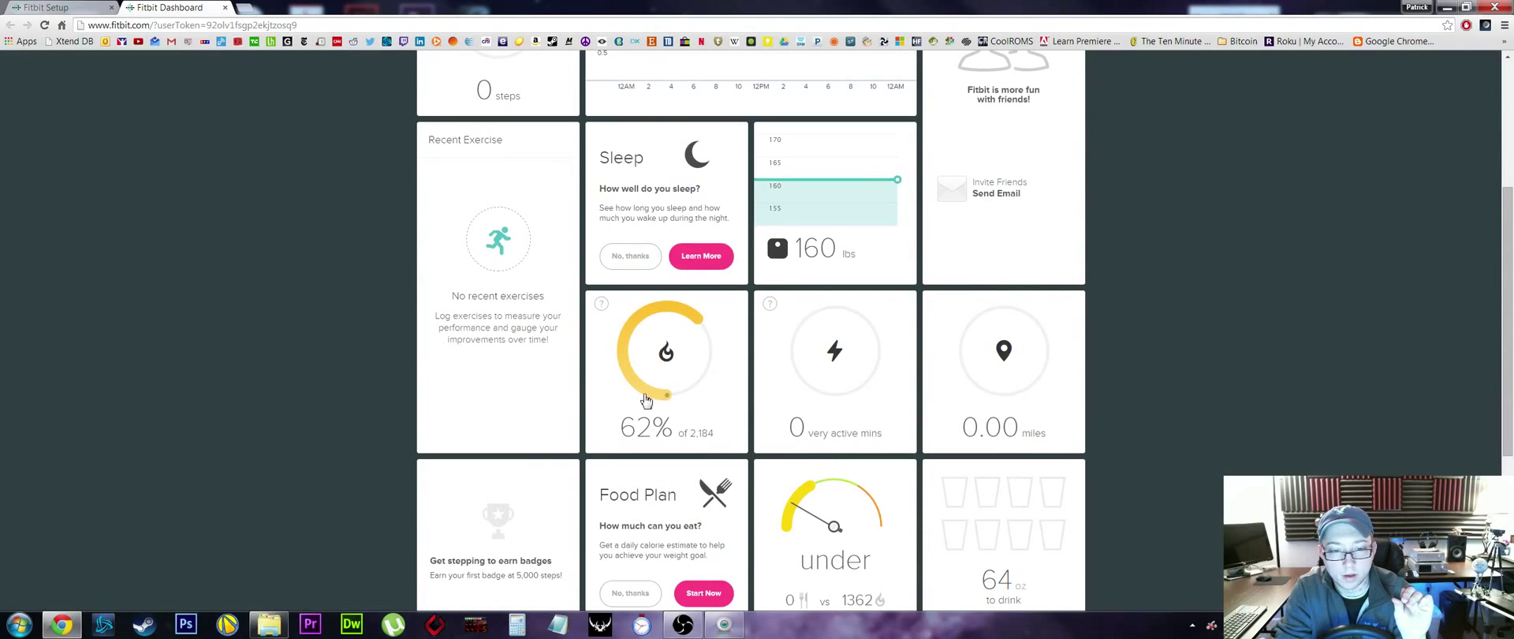
{"action": "scroll", "coordinate": [348, 405], "scroll_direction": "up", "scroll_amount": 3}
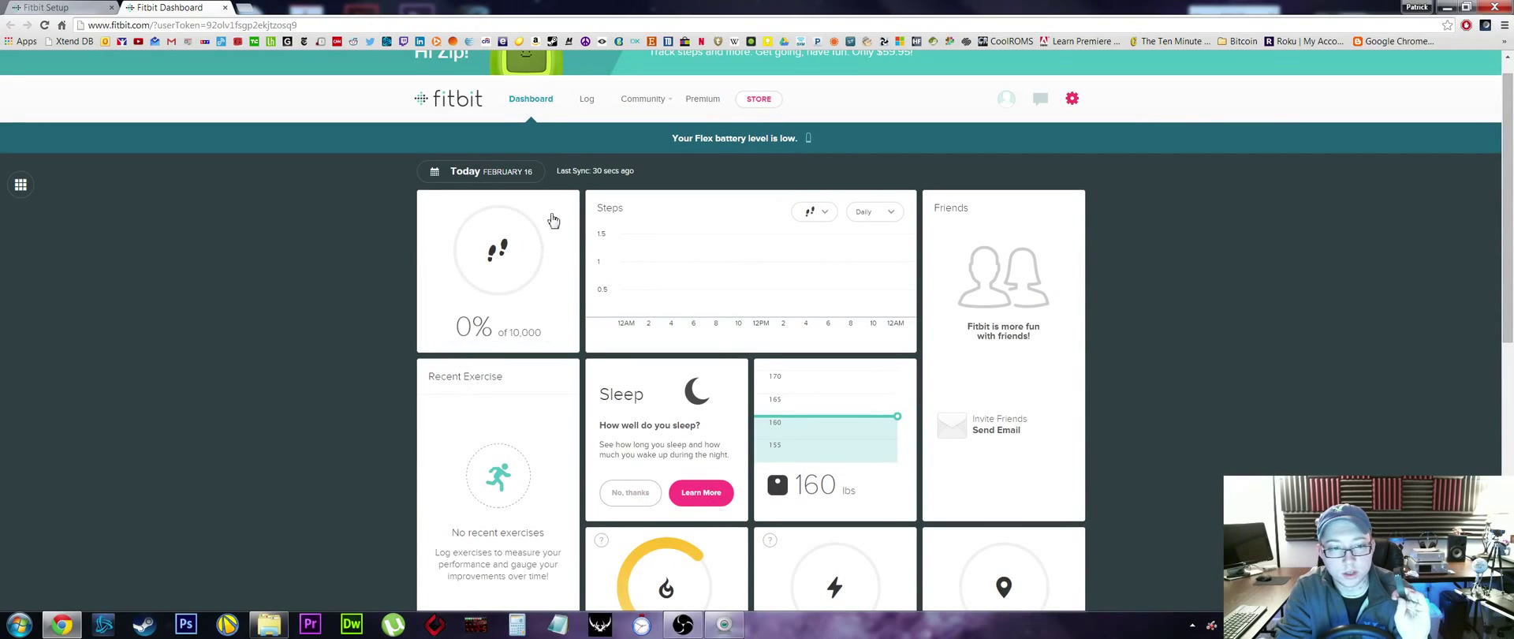
{"action": "scroll", "coordinate": [326, 414], "scroll_direction": "down", "scroll_amount": 3}
{"action": "scroll", "coordinate": [330, 417], "scroll_direction": "up", "scroll_amount": 4}
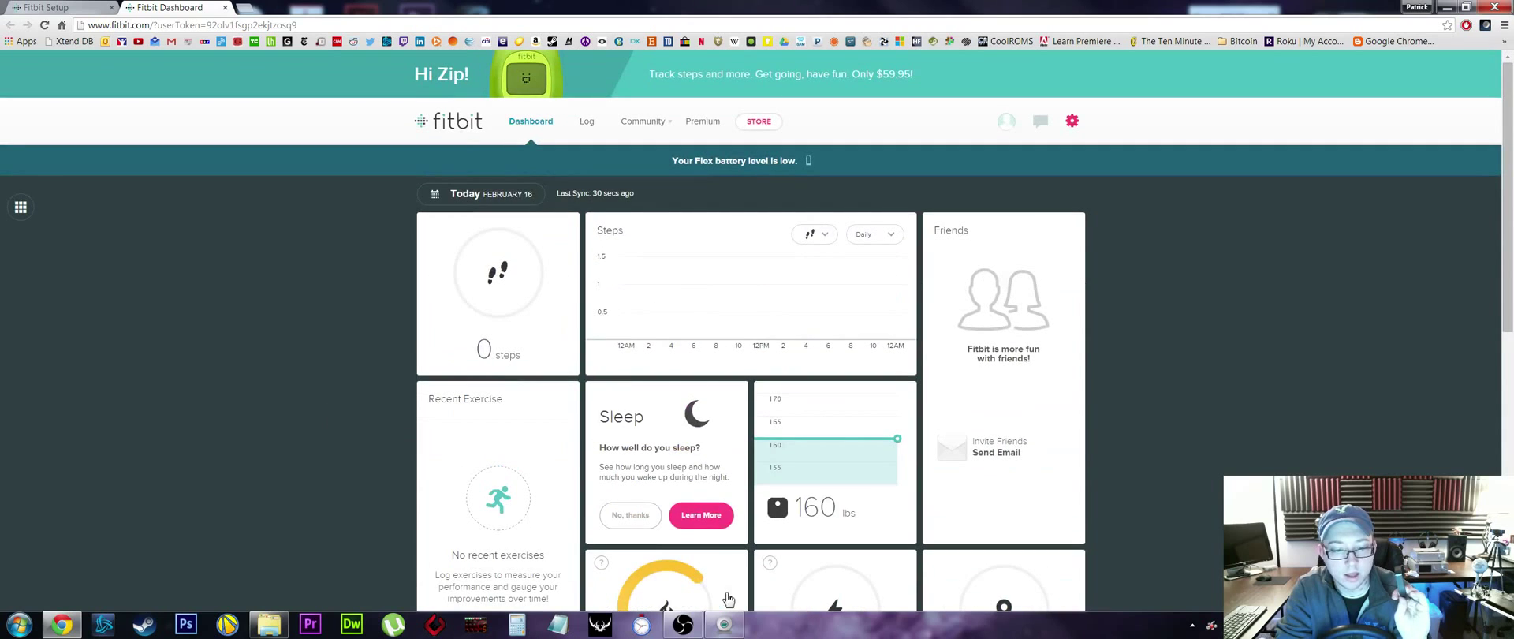
{"action": "left_click", "coordinate": [684, 627]}
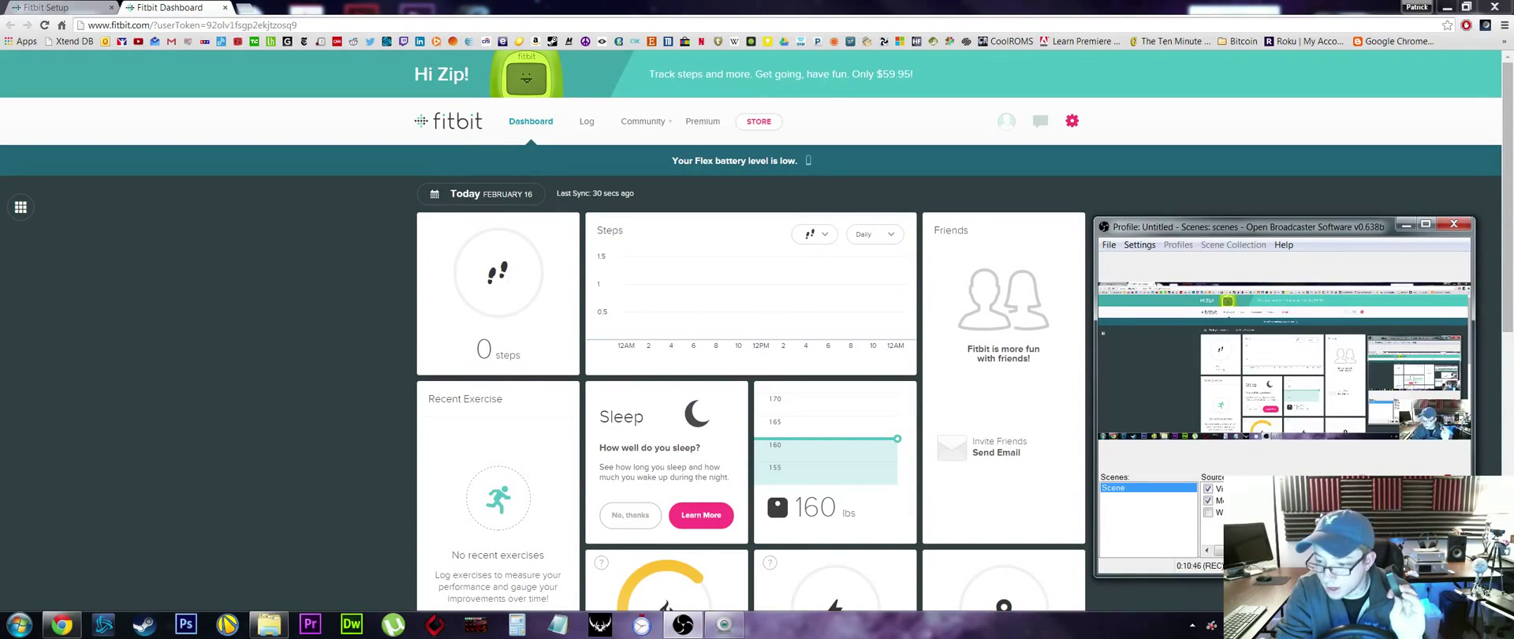